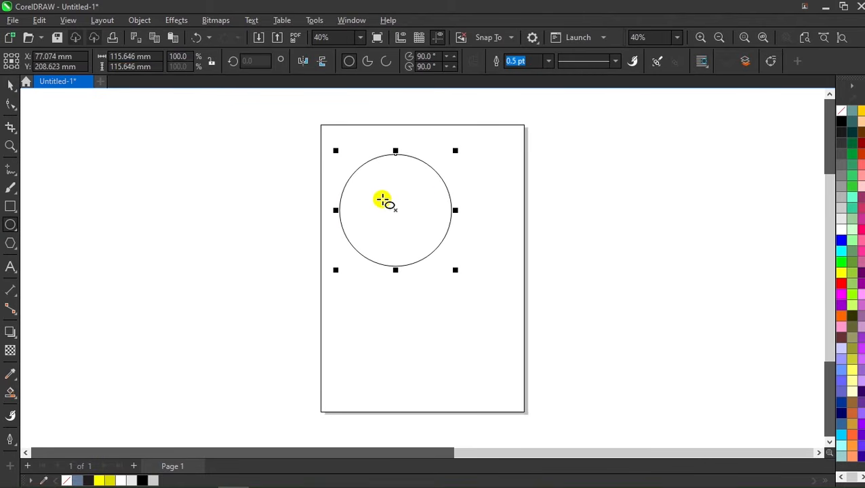
Step: Set the circle's width and height to 140 mm
click(161, 57)
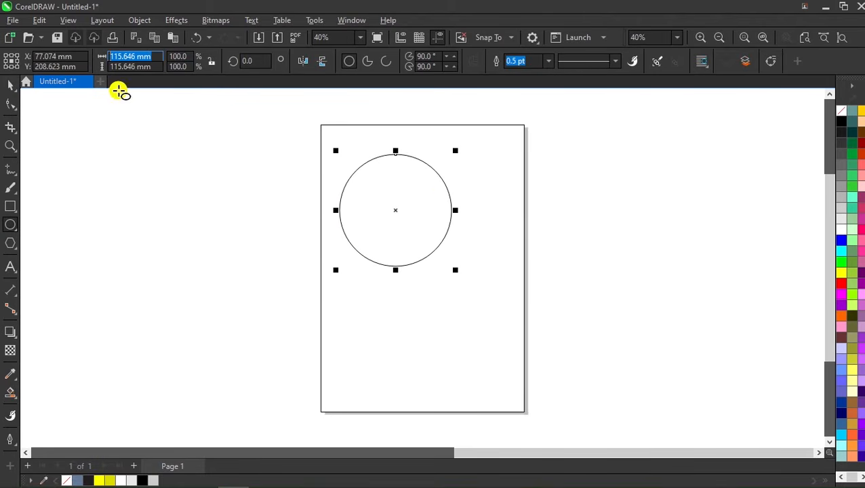
text(140)
key(Tab)
text(140)
key(Return)
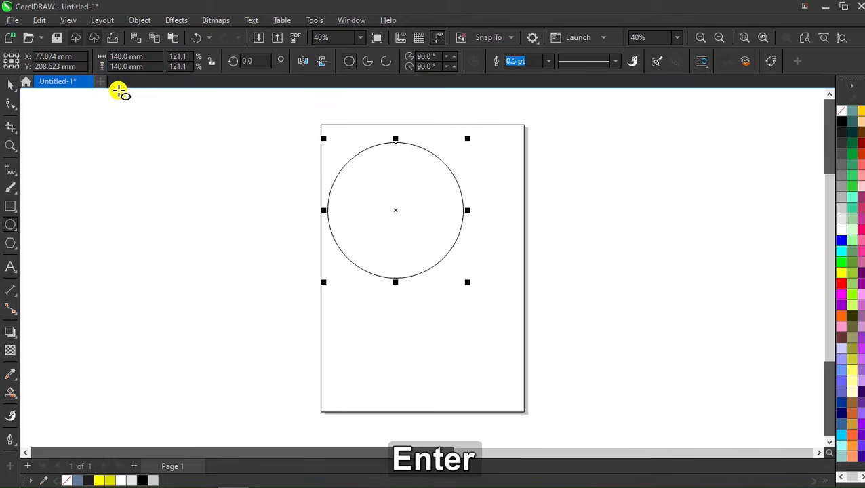
Step: Center the circle horizontally and vertically on the page-sized rectangle
key(space)
shift+click(451, 316)
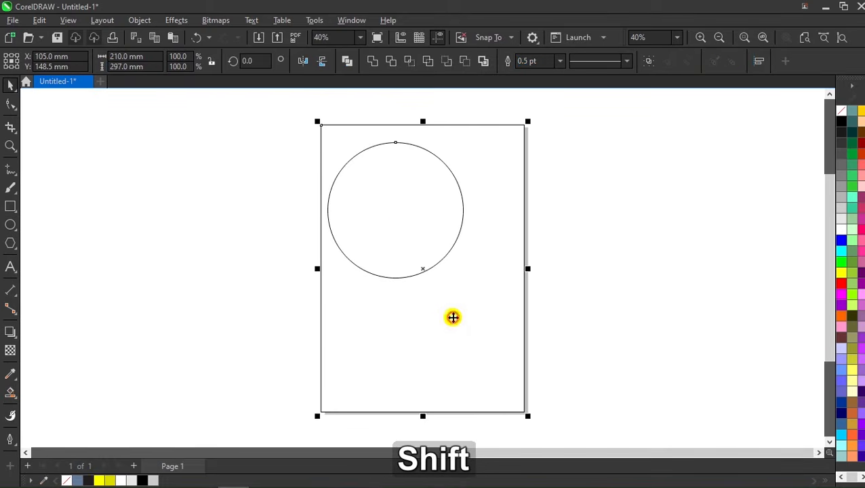
key(e)
key(c)
click(625, 291)
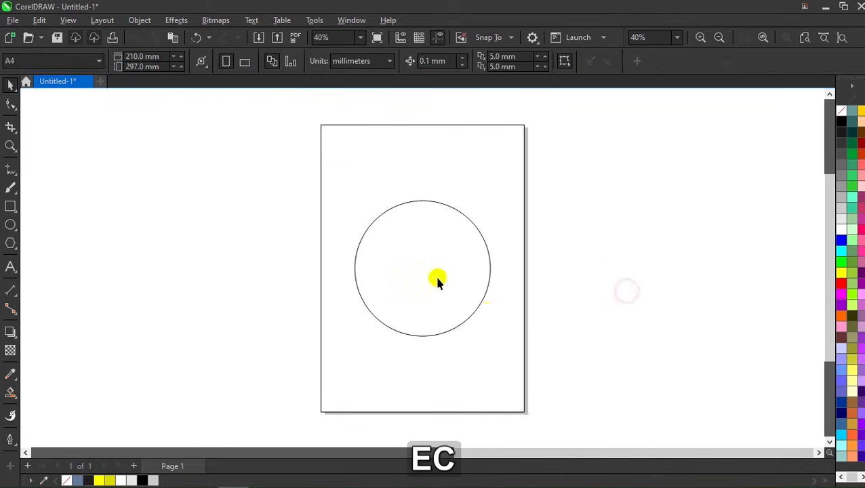
Step: Move the circle up and slightly to the right, into the upper half of the page
click(423, 271)
drag(424, 269, 434, 222)
click(580, 205)
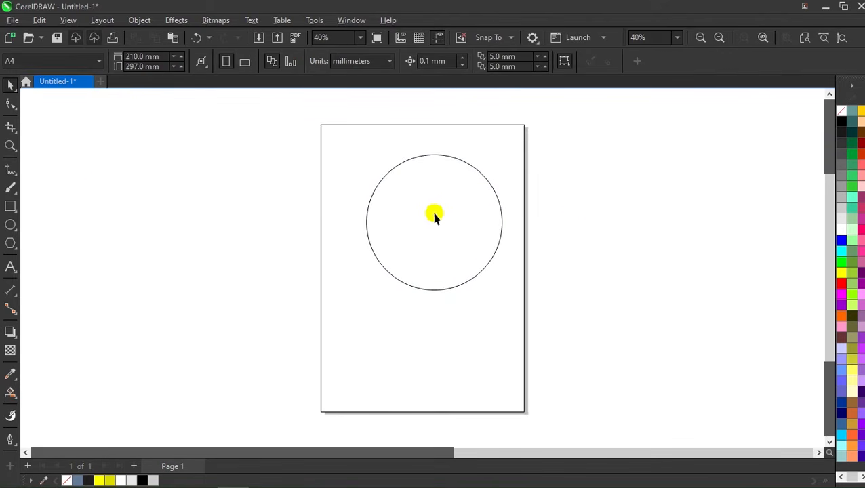
Step: Draw a rectangle across the page's left edge overlapping the circle, and set its width and height to 140 mm
click(10, 205)
drag(274, 151, 430, 307)
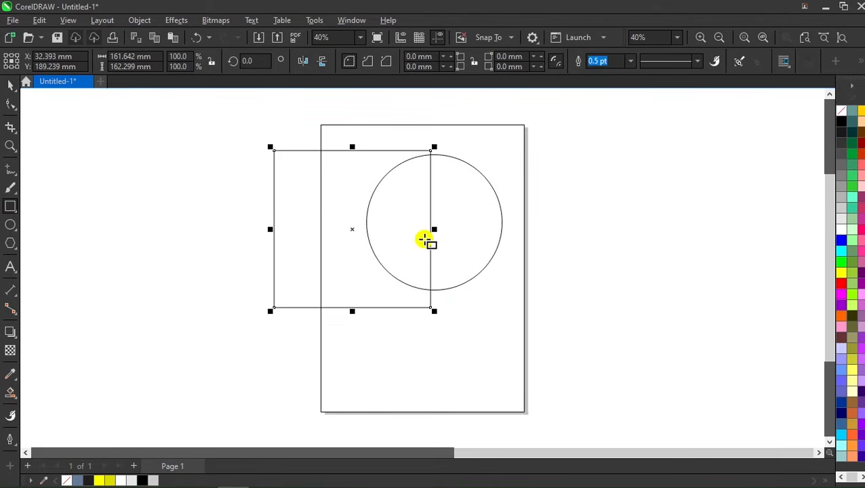
key(space)
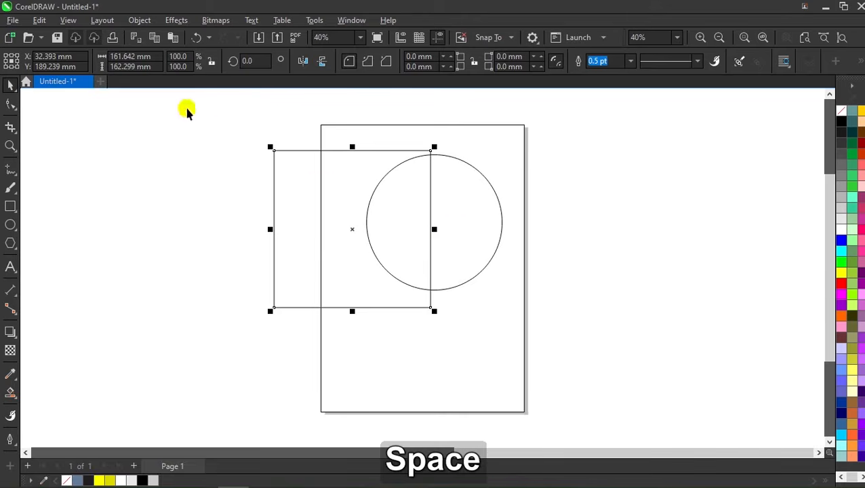
click(139, 57)
text(140)
key(Return)
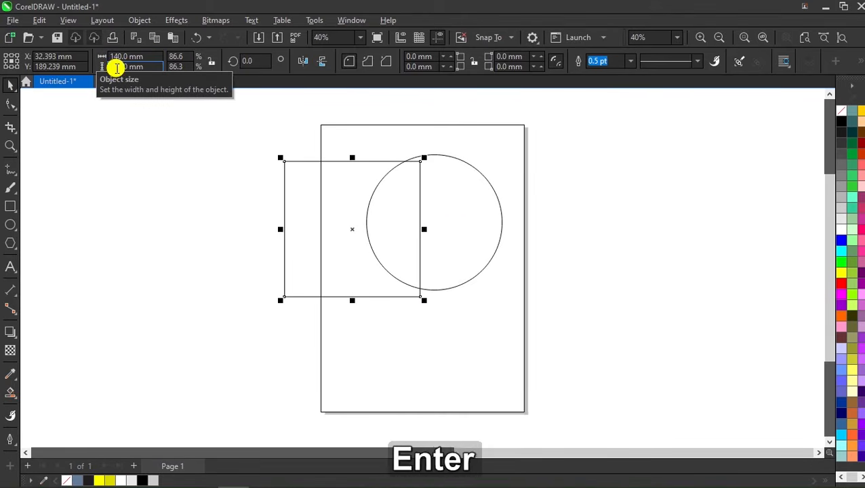
Step: Align the square with the large circle so their centers sit at the same height
shift+click(460, 209)
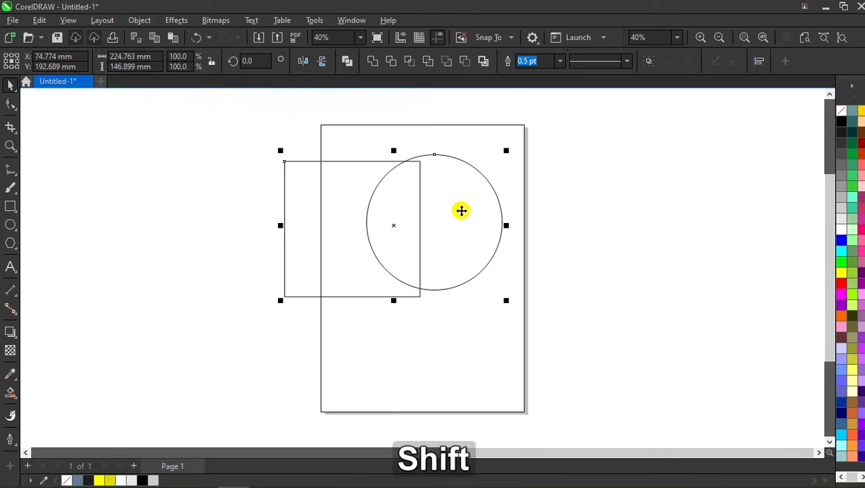
key(c)
key(ctrl+z)
key(e)
click(607, 203)
Step: Shift the square horizontally to the left, keeping its right edge overlapping the large circle
click(418, 212)
scroll(392, 224, up, 1)
drag(392, 224, 375, 224)
click(208, 216)
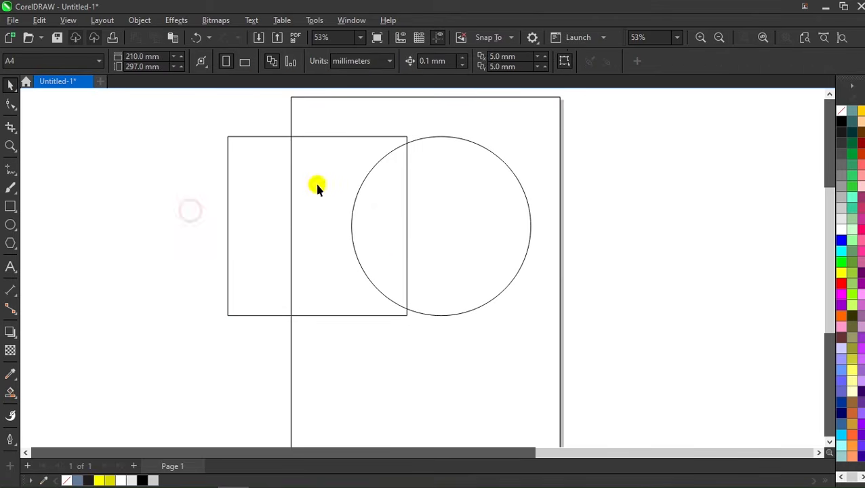
Step: Draw a small circle about 6.2 mm in diameter inside the square's upper right corner
click(14, 227)
click(54, 226)
scroll(406, 178, up, 3)
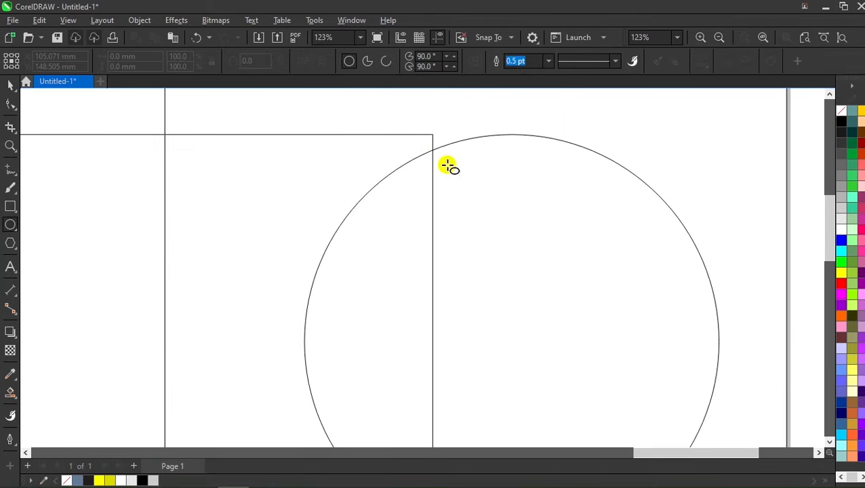
drag(431, 134, 425, 157)
scroll(423, 157, up, 6)
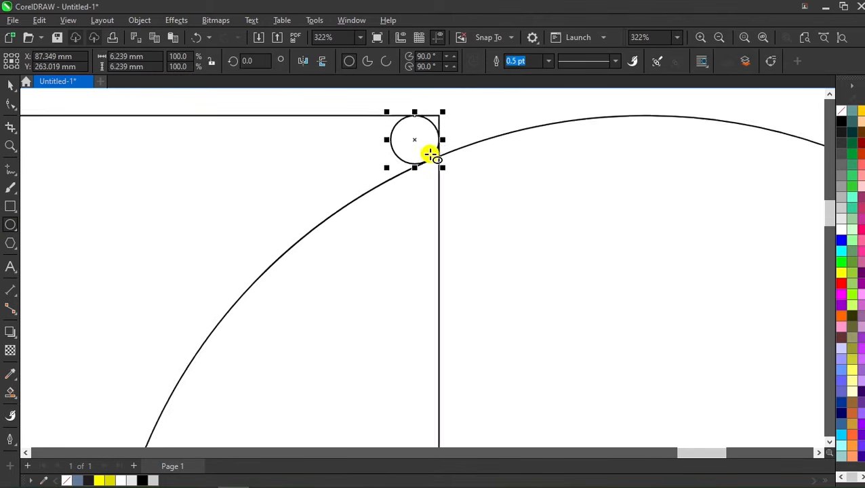
Step: Enlarge the small circle to about 6.36 mm from its corner so it touches the large circle's outline
scroll(384, 143, up, 2)
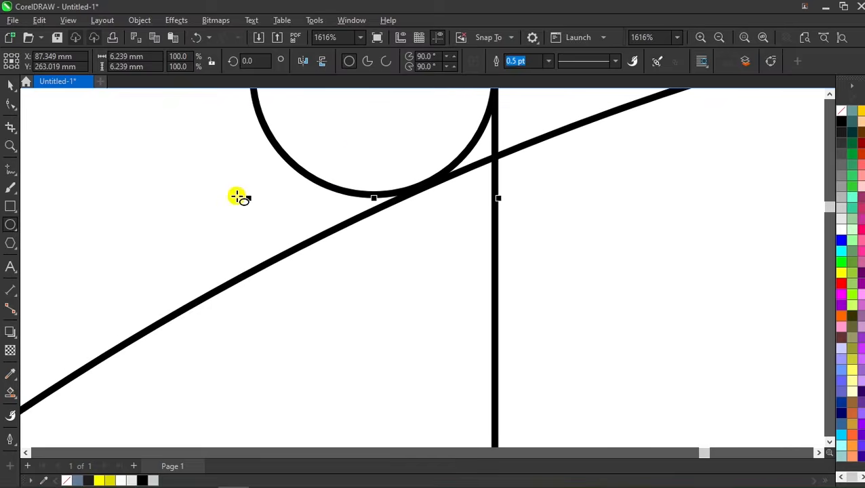
drag(245, 199, 228, 218)
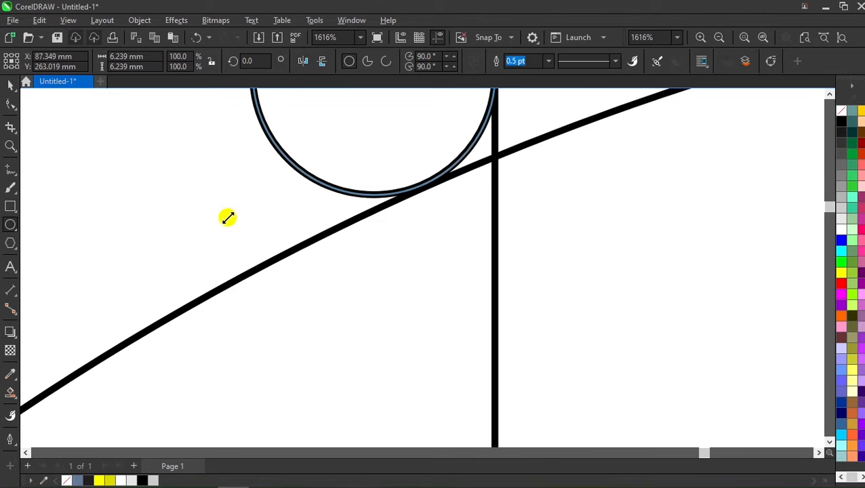
drag(176, 232, 242, 219)
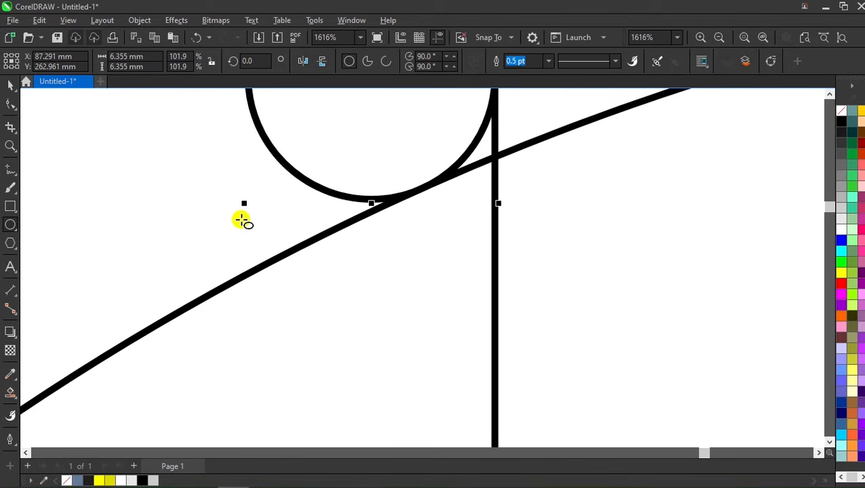
Step: Copy the small circle straight down and fit the copy against the edges of the square's lower right corner
scroll(401, 168, down, 5)
key(space)
scroll(435, 114, down, 4)
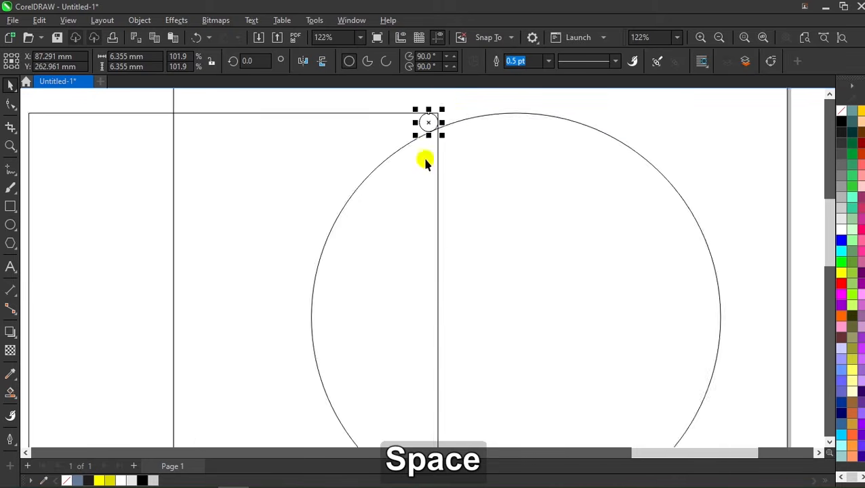
drag(448, 91, 451, 359)
scroll(451, 362, up, 3)
scroll(451, 364, up, 2)
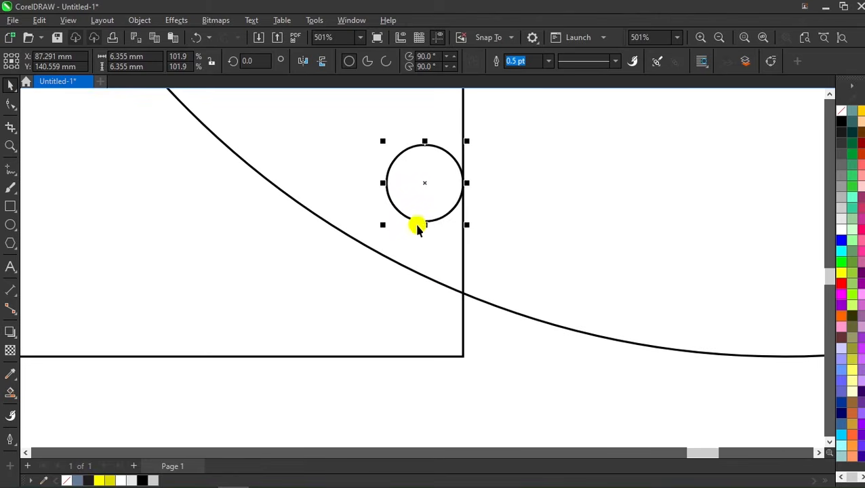
drag(424, 220, 423, 353)
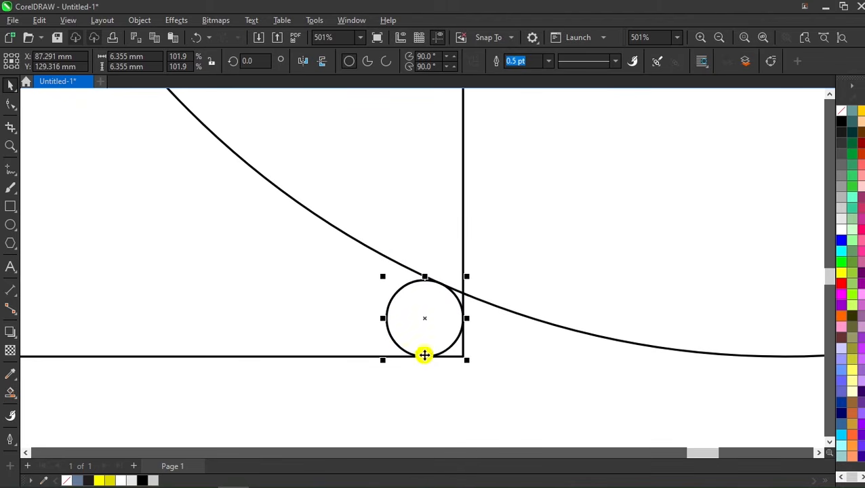
click(803, 36)
click(655, 158)
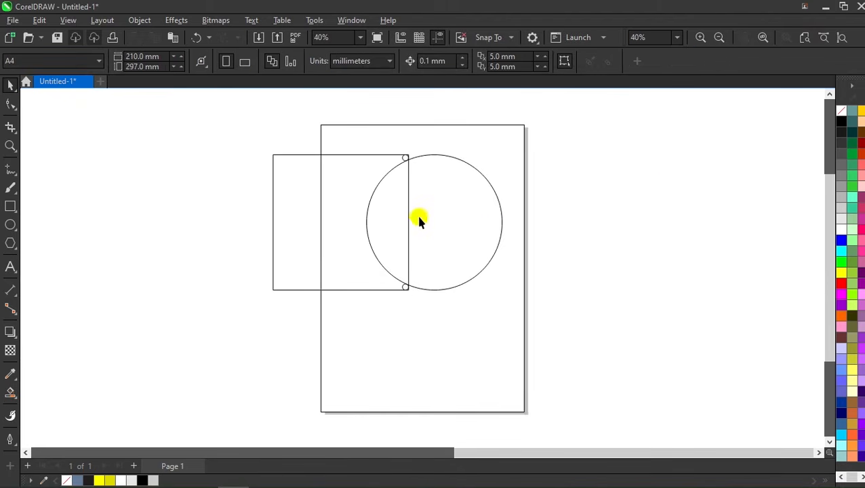
Step: Draw a circle about 55.3 mm in diameter resting on the square's top edge and touching the page's left edge
click(12, 226)
scroll(330, 129, up, 3)
drag(309, 189, 444, 153)
scroll(380, 158, down, 2)
Step: Copy the 55.3 mm circle straight down into the square, and place another copy directly below the square's bottom edge
key(space)
drag(378, 148, 373, 259)
scroll(372, 259, up, 2)
drag(390, 152, 382, 351)
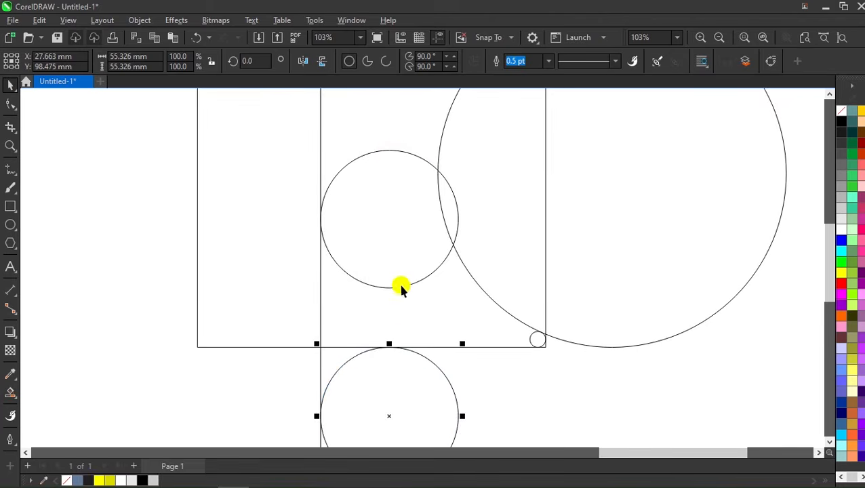
scroll(401, 289, down, 3)
click(724, 102)
click(801, 39)
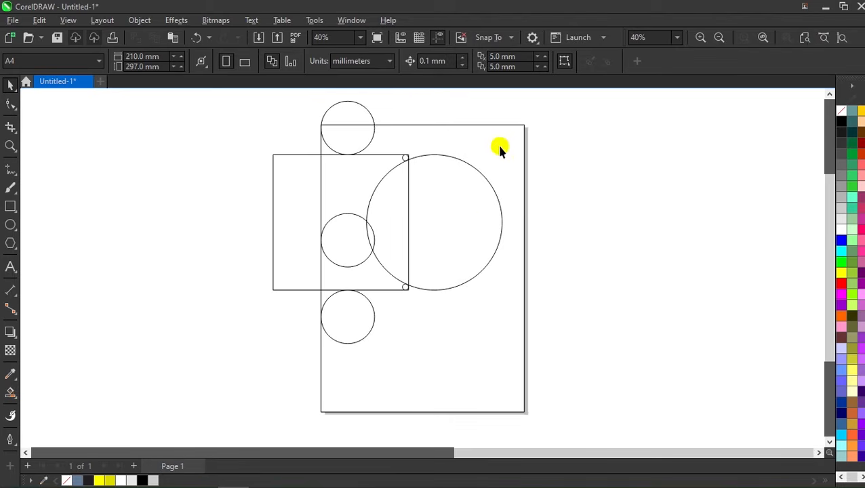
Step: Duplicate the large circle inward to create three smaller concentric circles
click(463, 205)
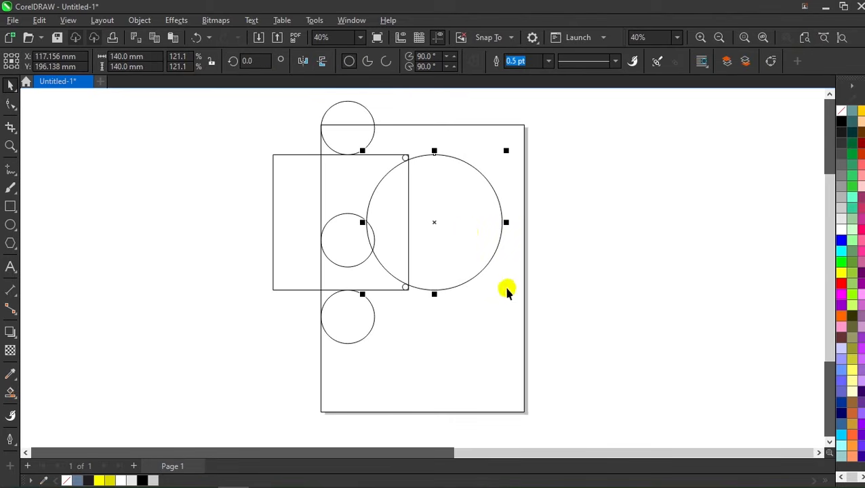
drag(506, 293, 488, 273)
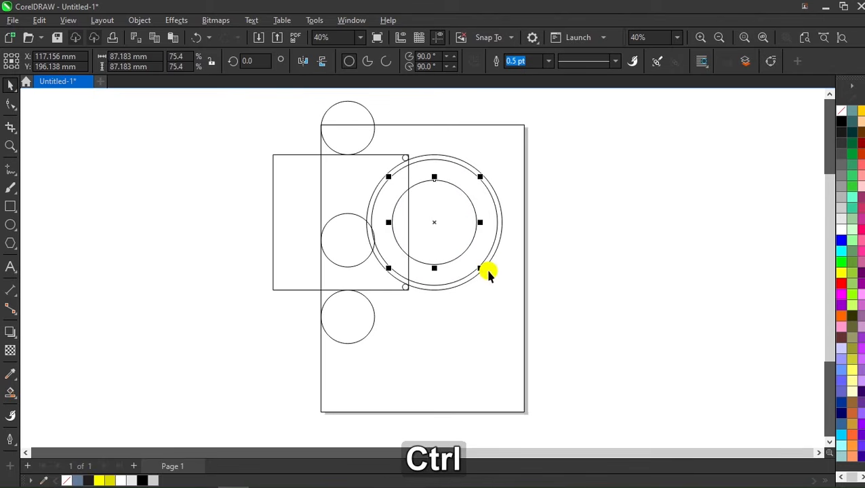
key(ctrl+z)
key(ctrl+r)
click(568, 253)
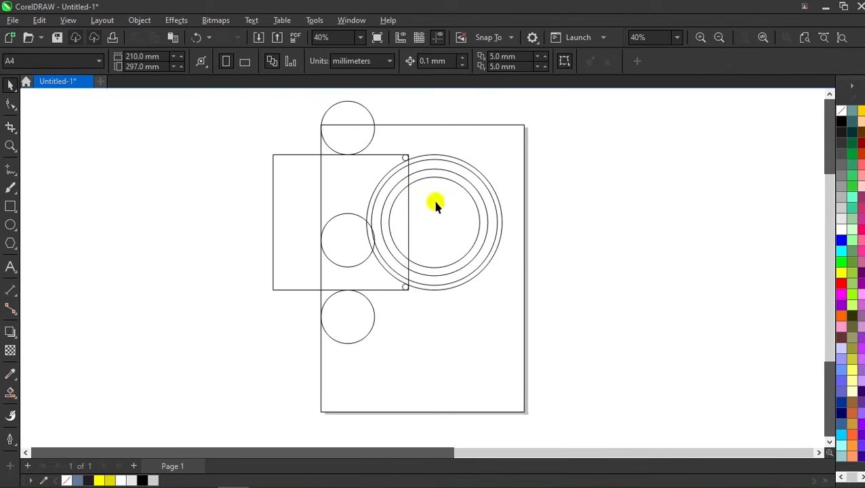
Step: Fill the curved corner area between the upper circle, the page's left edge and the square's top with blue-gray using Smart Fill
scroll(435, 205, up, 2)
scroll(440, 210, down, 1)
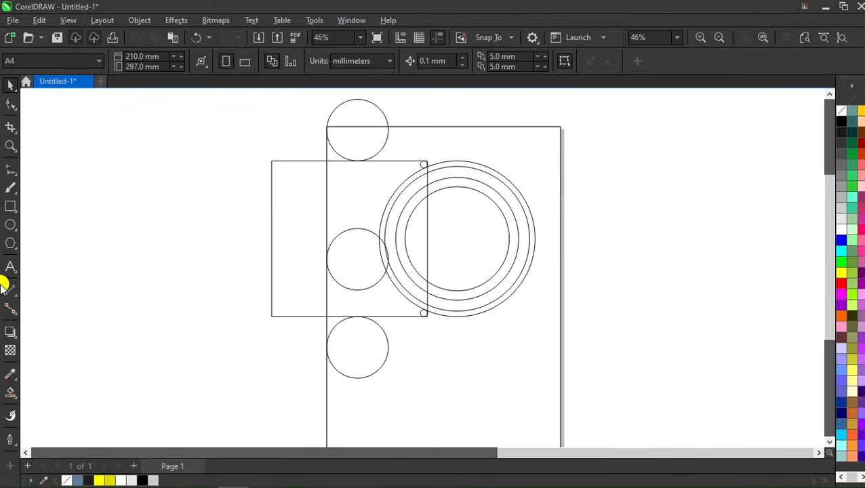
click(13, 397)
scroll(369, 202, up, 2)
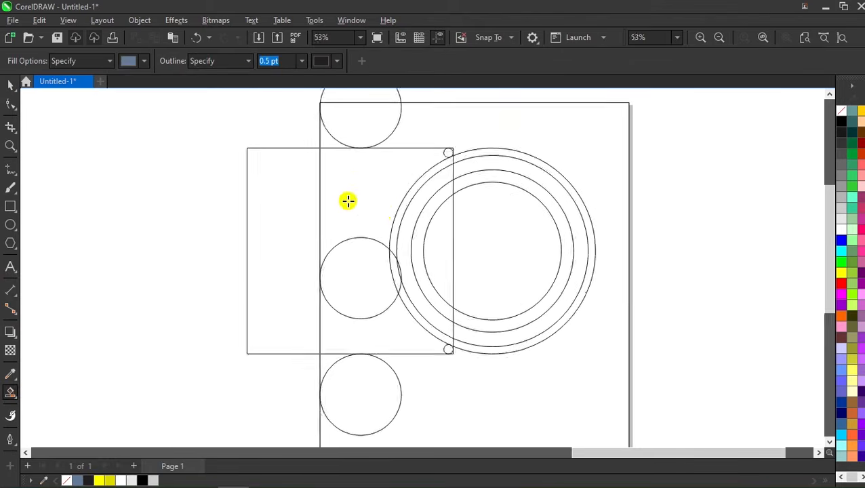
click(326, 133)
Step: Delete the extra circle in the middle of the square
key(space)
click(357, 248)
key(Delete)
Step: Smart Fill the square's area between the page edge and large circle, plus the curved corner beside the lower circle, in blue-gray
key(space)
click(341, 229)
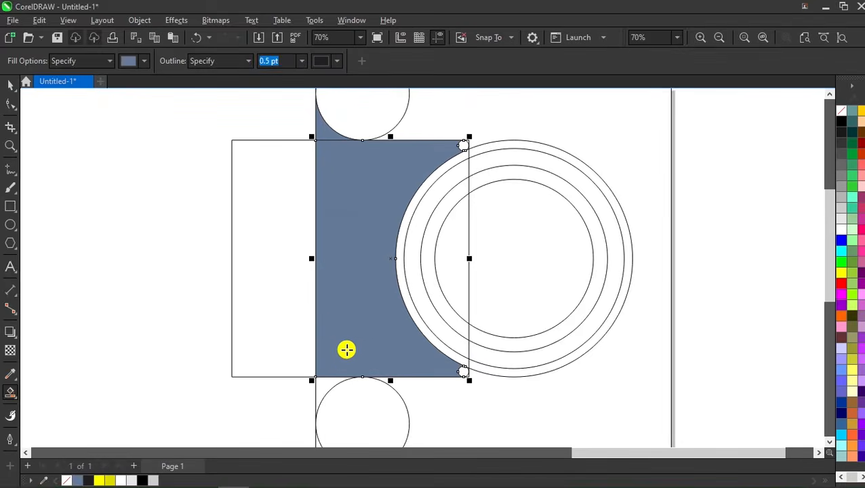
scroll(413, 179, down, 1)
click(376, 305)
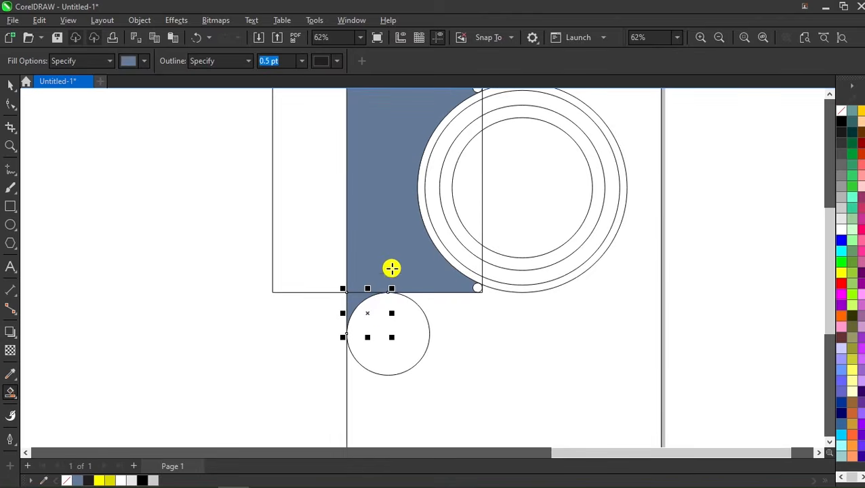
Step: Fill the two small circles at the square's right corners with the same blue-gray
scroll(403, 217, down, 2)
scroll(411, 176, up, 4)
scroll(450, 150, down, 5)
scroll(454, 280, up, 6)
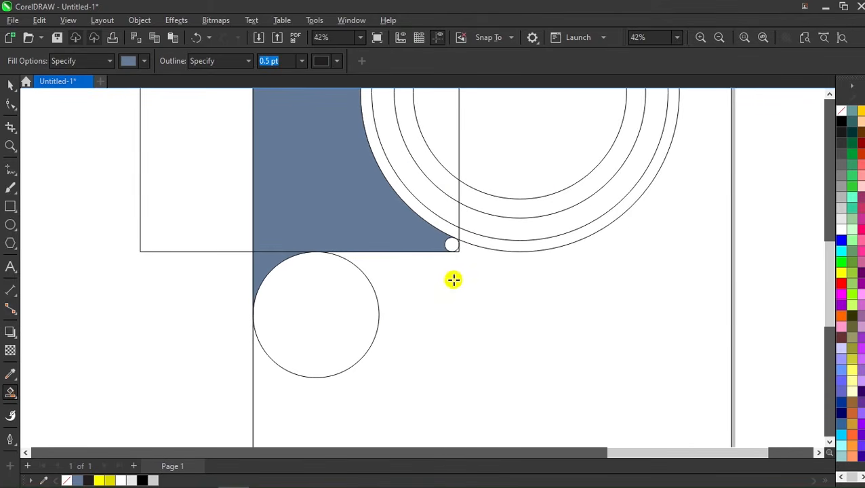
scroll(447, 247, down, 5)
Step: Delete the upper and lower guide circles and the square outline
key(space)
click(390, 119)
key(Delete)
click(384, 307)
key(Delete)
click(308, 194)
key(Delete)
Step: Weld the upper and lower curved corner pieces to the main blue-gray shape
scroll(359, 153, up, 3)
click(347, 152)
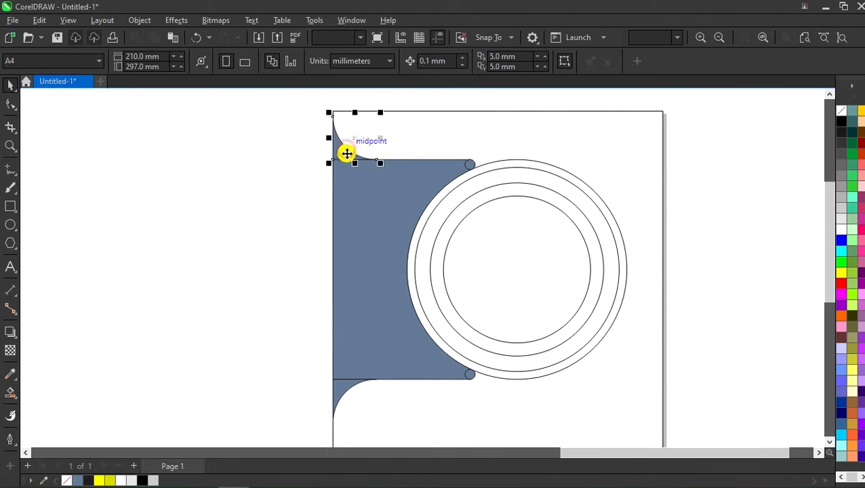
shift+click(366, 208)
click(391, 62)
click(287, 208)
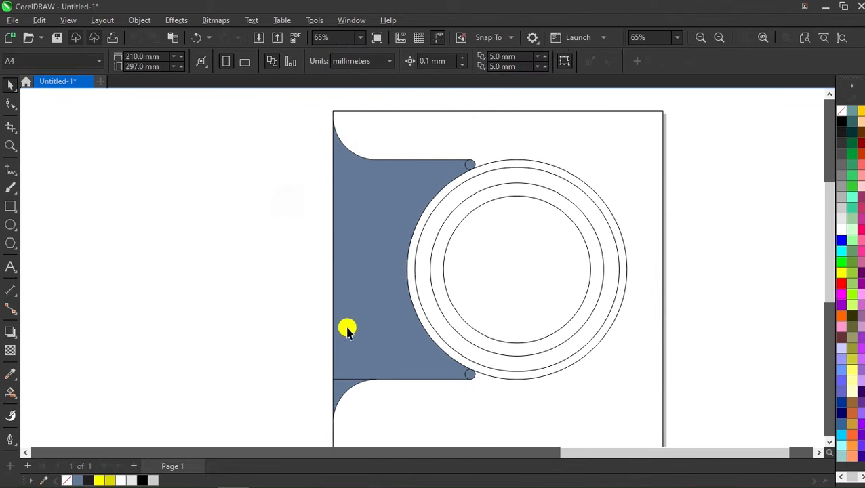
click(339, 385)
shift+click(371, 323)
click(373, 63)
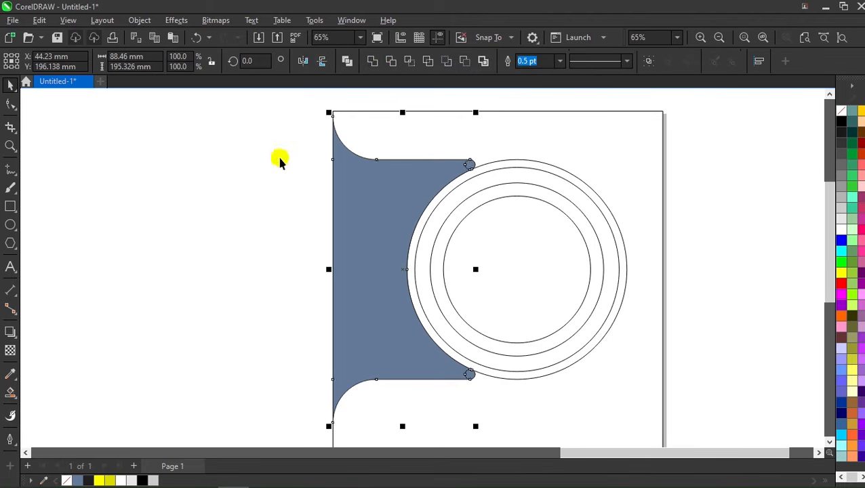
click(280, 160)
Step: Weld the upper and lower small circles to the main blue-gray shape to round its tips
click(467, 165)
shift+click(434, 175)
click(368, 63)
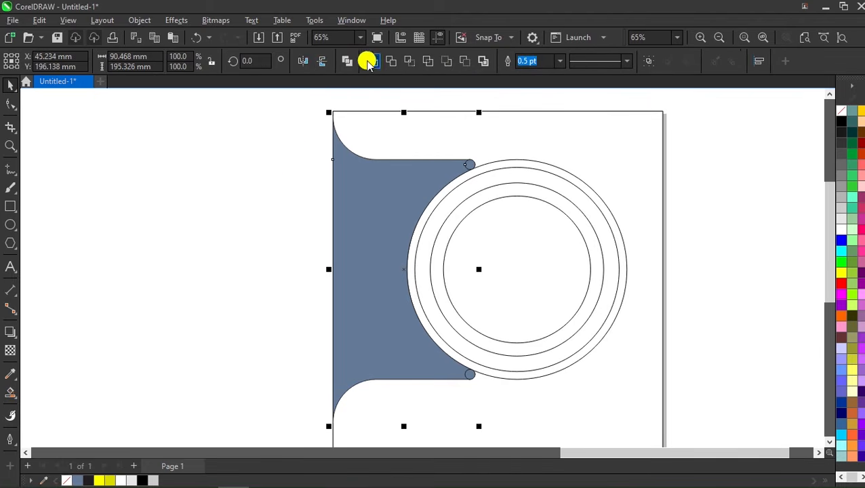
click(286, 207)
click(470, 374)
shift+click(424, 351)
click(374, 61)
click(704, 168)
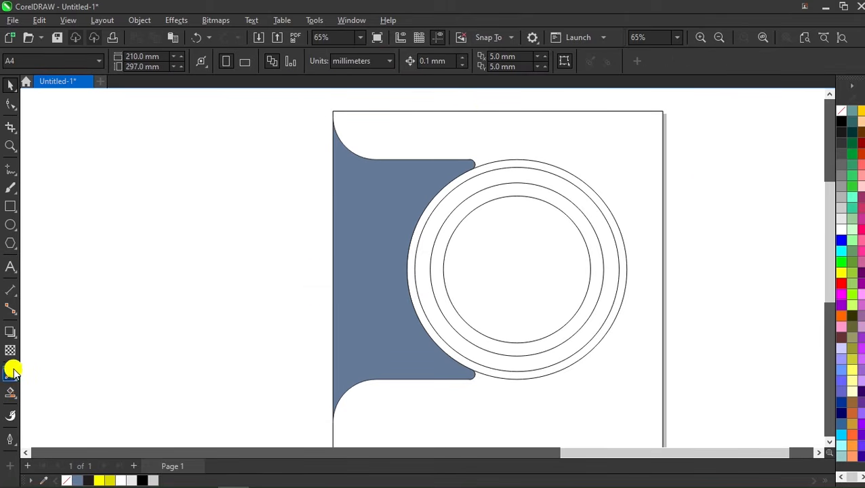
Step: Smart Fill the two outermost rings of the concentric circles with blue-gray
click(12, 388)
click(417, 233)
click(430, 232)
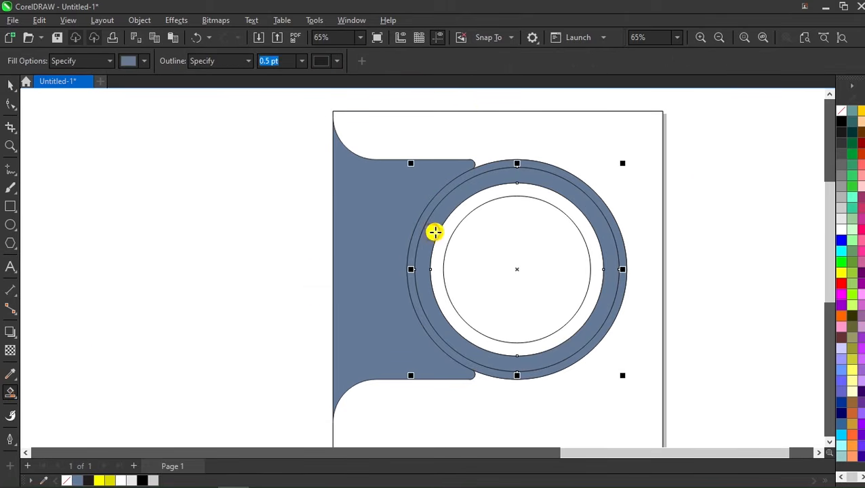
Step: Smart Fill the ring just outside the innermost white circle with blue-gray
click(446, 233)
key(space)
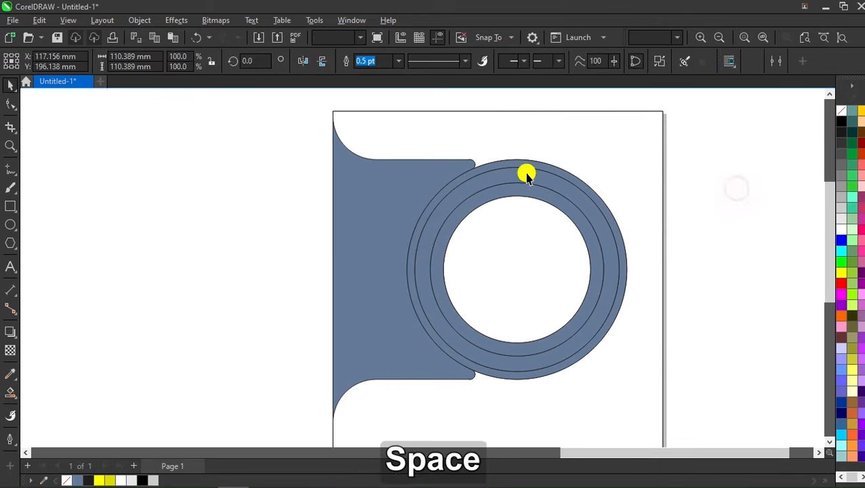
key(Escape)
Step: Recolor the curved side shape and the outermost ring dark yellow
click(399, 188)
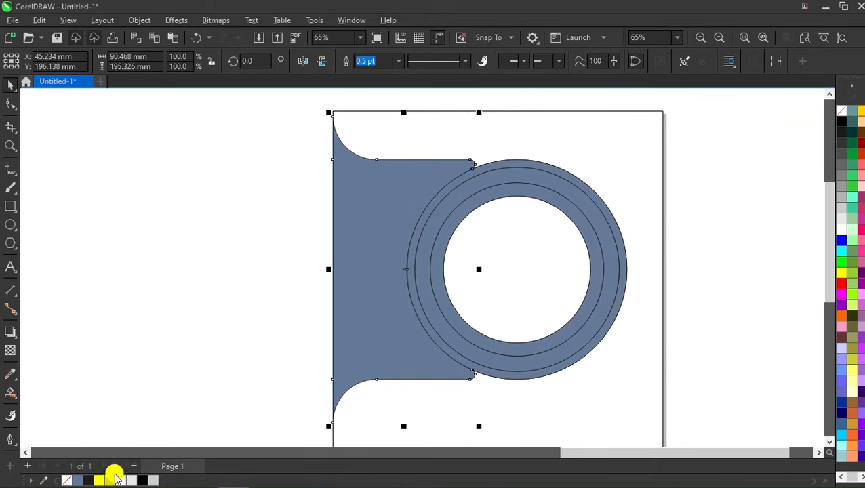
click(109, 479)
key(Escape)
click(415, 224)
click(108, 479)
key(Escape)
Step: Recolor the second ring light gray and the third ring a lighter gray
click(461, 198)
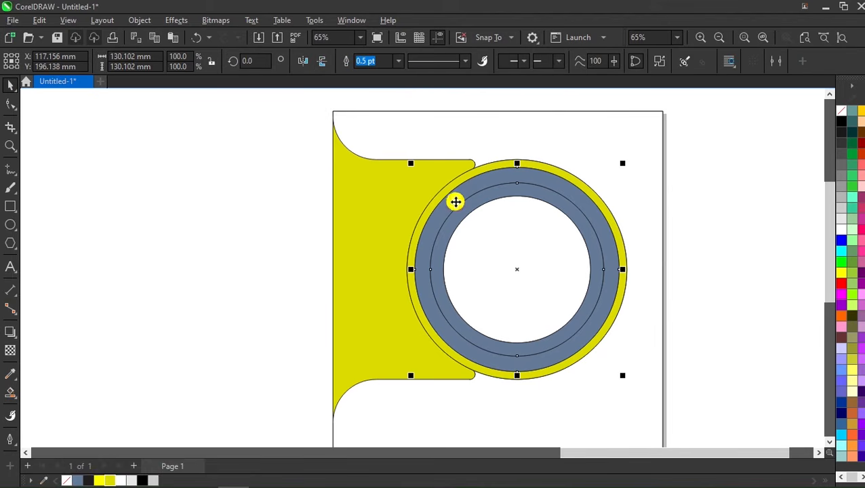
click(841, 208)
click(564, 199)
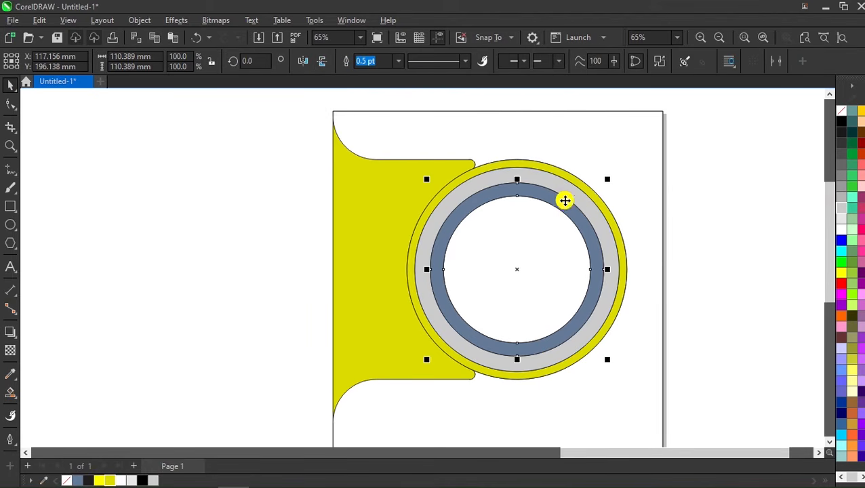
click(842, 216)
Step: Remove the outlines from the side shape and all the concentric rings
click(553, 212)
scroll(554, 212, down, 2)
drag(692, 120, 342, 369)
right_click(840, 111)
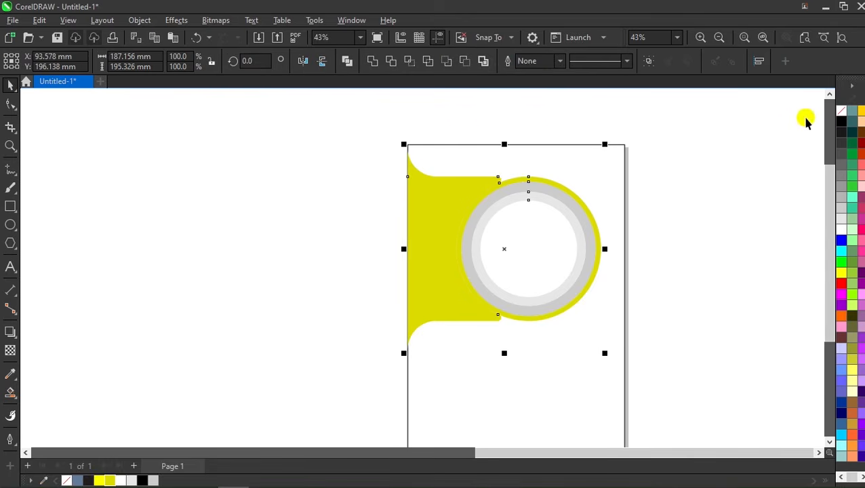
click(768, 142)
click(802, 37)
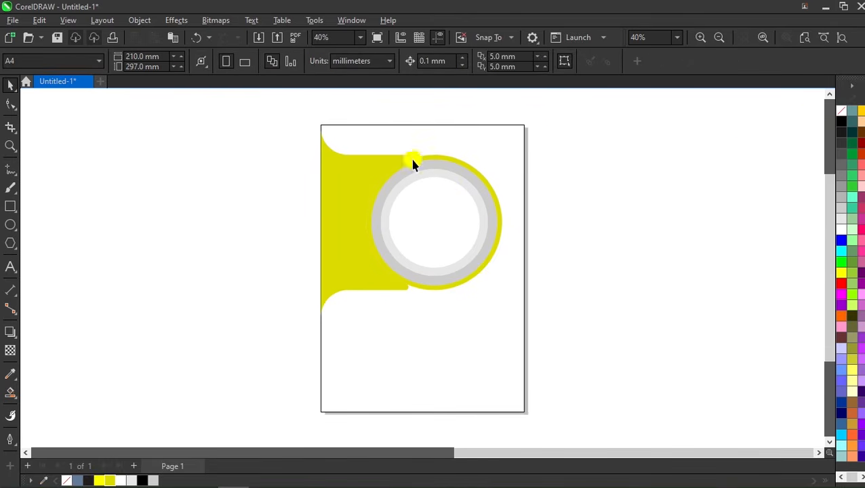
Step: Draw an unfilled circle about 130 mm in diameter along the outer edge of the gray ring
scroll(413, 163, up, 3)
click(450, 167)
scroll(449, 169, down, 2)
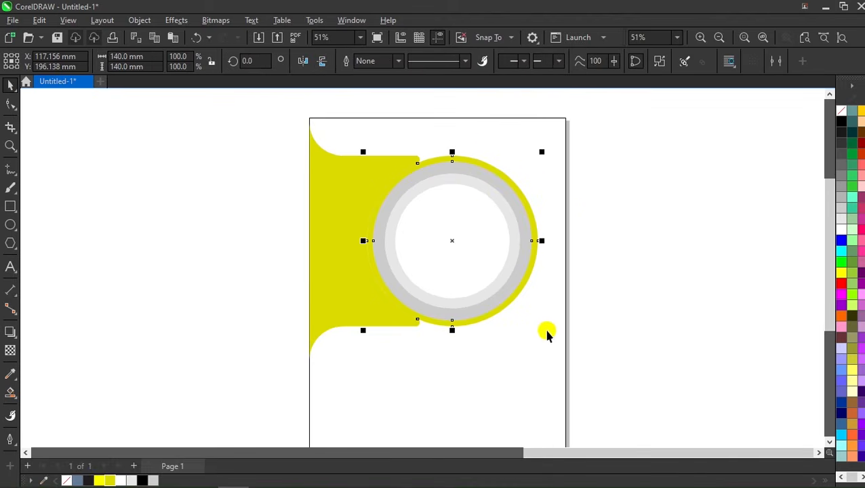
key(Delete)
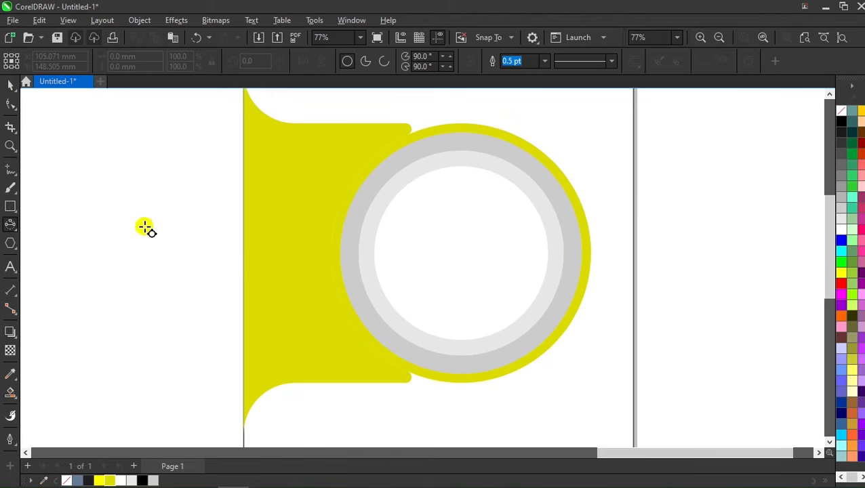
key(space)
click(9, 227)
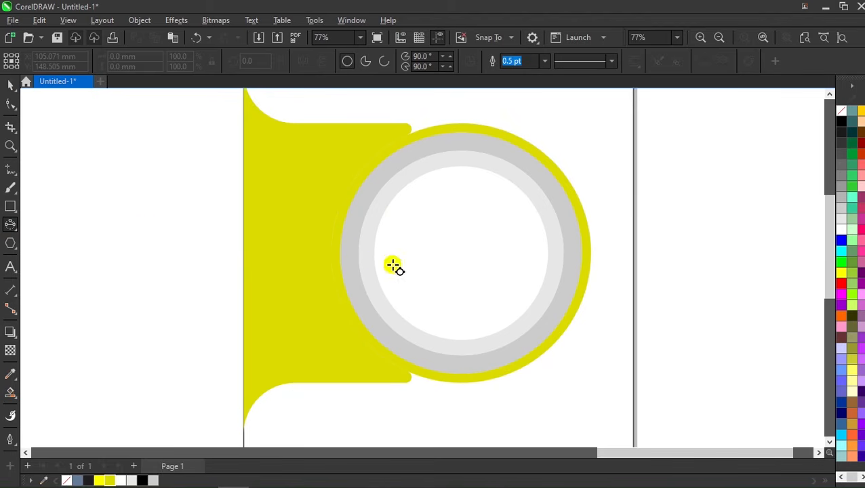
drag(342, 253, 585, 265)
click(580, 264)
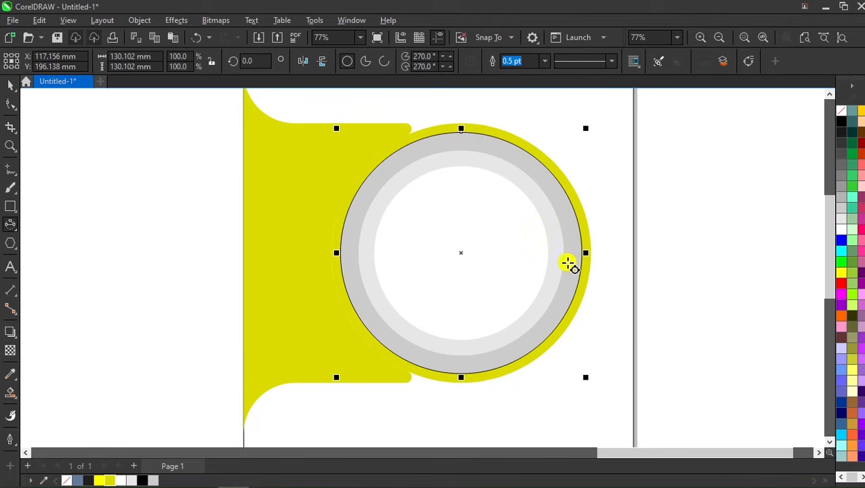
Step: Create an enlarged concentric copy of the outlined circle, about 150 mm in diameter, just outside the yellow ring
key(space)
scroll(513, 260, down, 1)
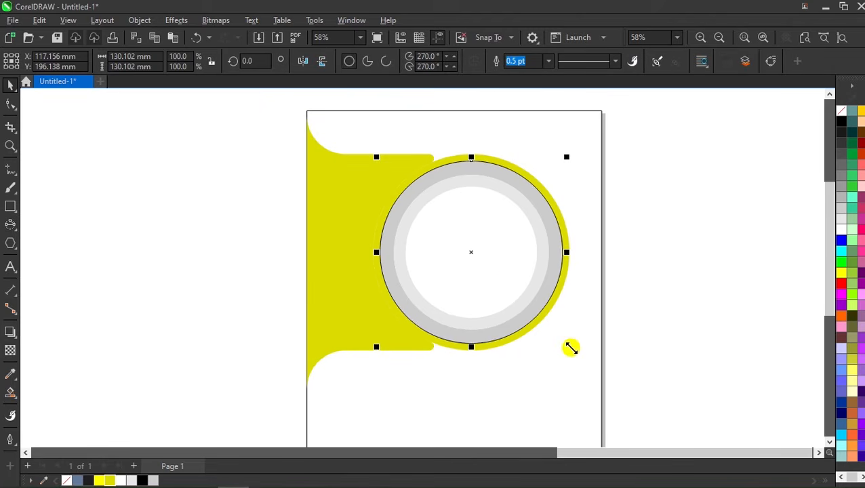
drag(570, 348, 585, 361)
Step: Draw a vertical guide line about 184 mm long through the circles, slightly left of their center
scroll(594, 245, up, 1)
click(9, 171)
drag(417, 129, 412, 419)
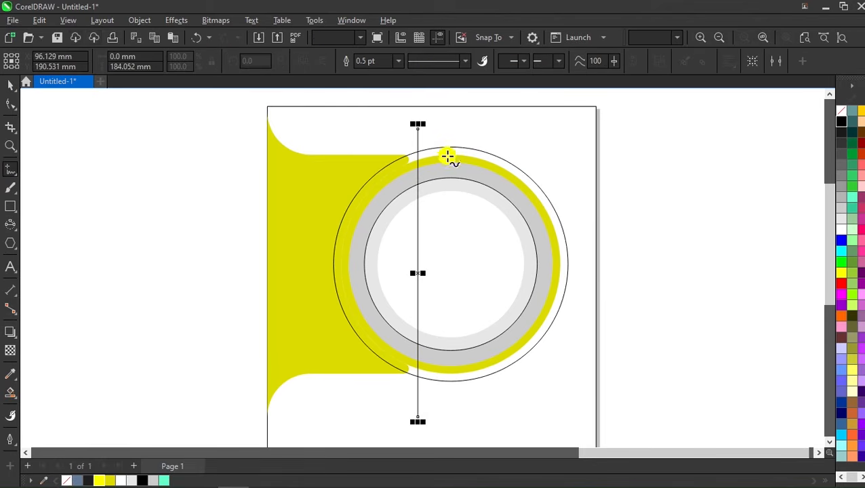
key(space)
Step: Turn the outermost outlined circle into an arc around the right side, with both ends on the vertical guide line
click(447, 145)
click(12, 103)
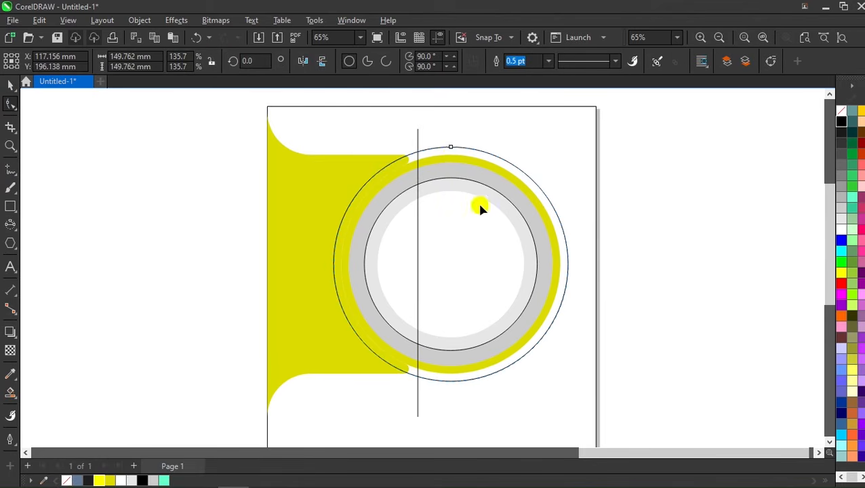
click(385, 61)
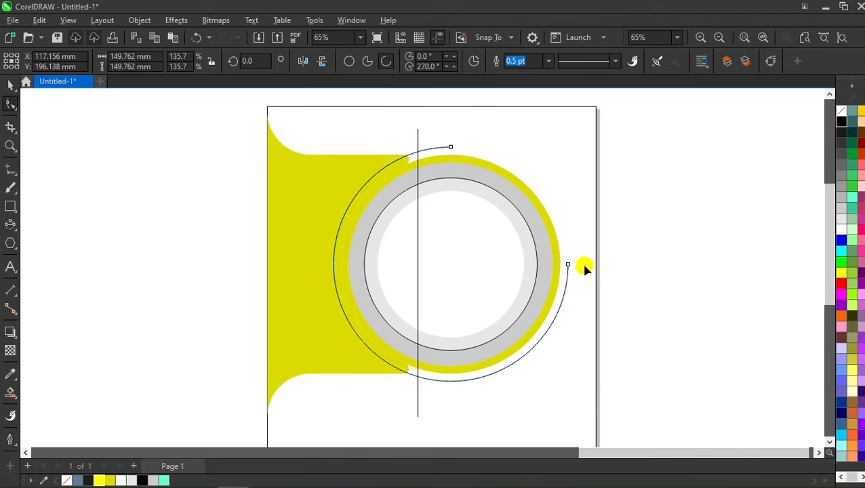
drag(454, 150, 374, 157)
drag(416, 399, 417, 376)
drag(570, 266, 418, 152)
click(385, 61)
Step: Delete the vertical guide line
click(10, 100)
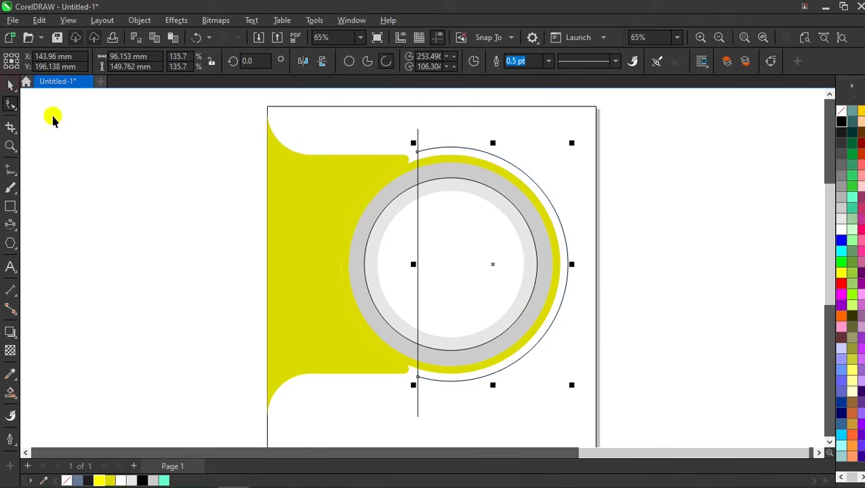
click(419, 139)
key(Delete)
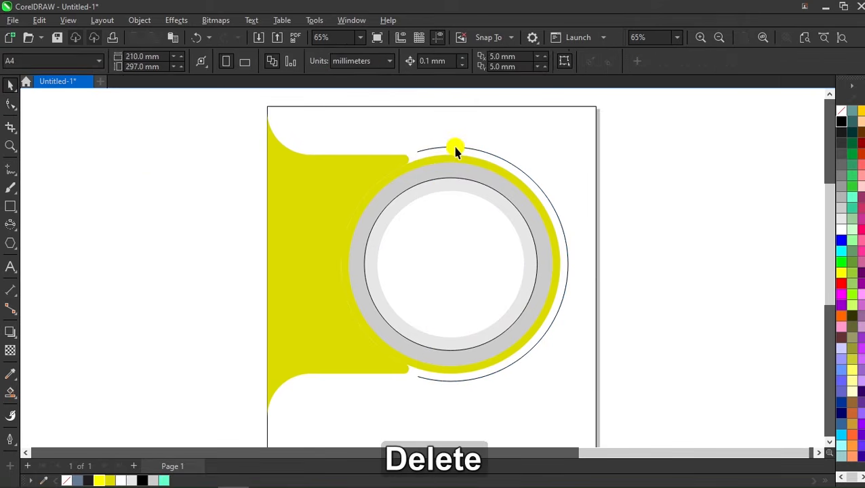
Step: Convert the outer arc to curves and give both of its ends filled-dot arrowheads
click(454, 147)
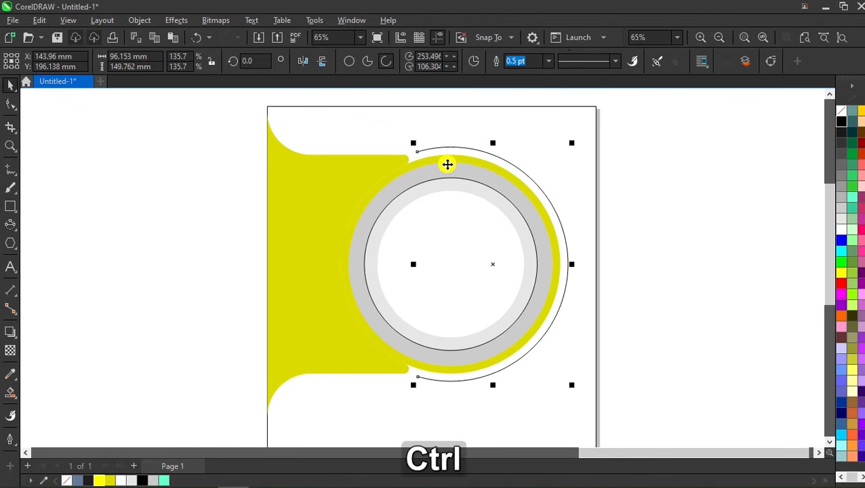
key(ctrl+q)
click(557, 62)
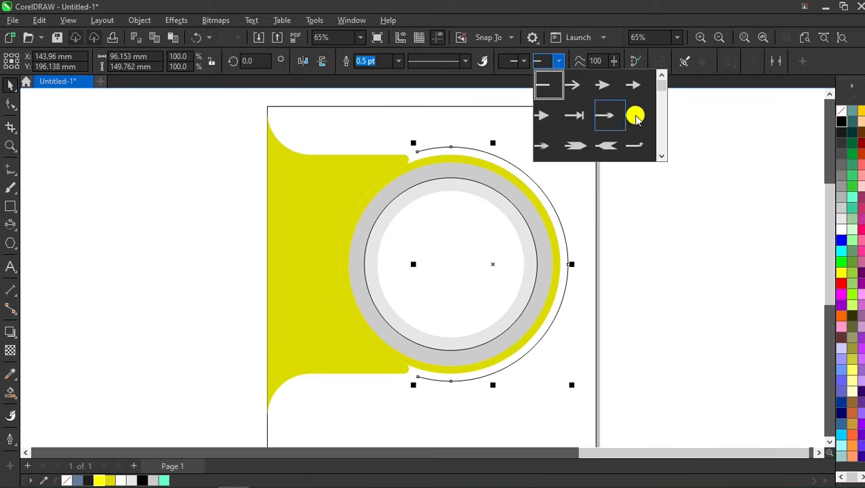
scroll(659, 151, down, 4)
scroll(659, 150, down, 3)
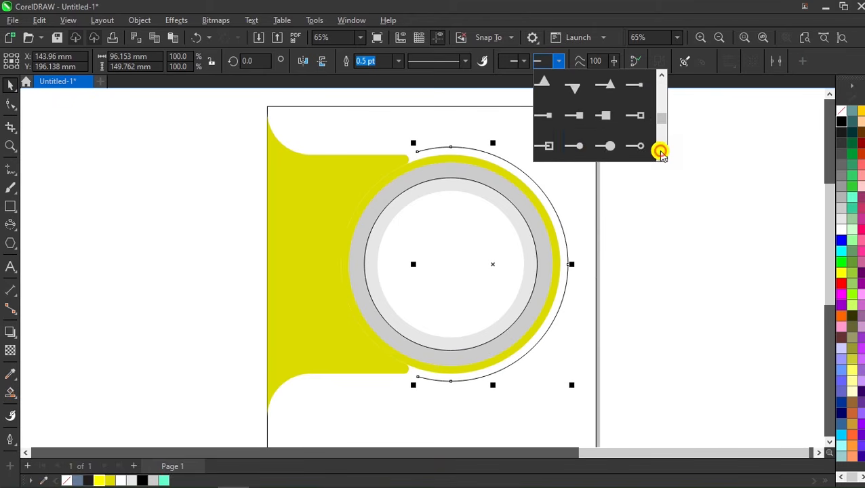
click(606, 146)
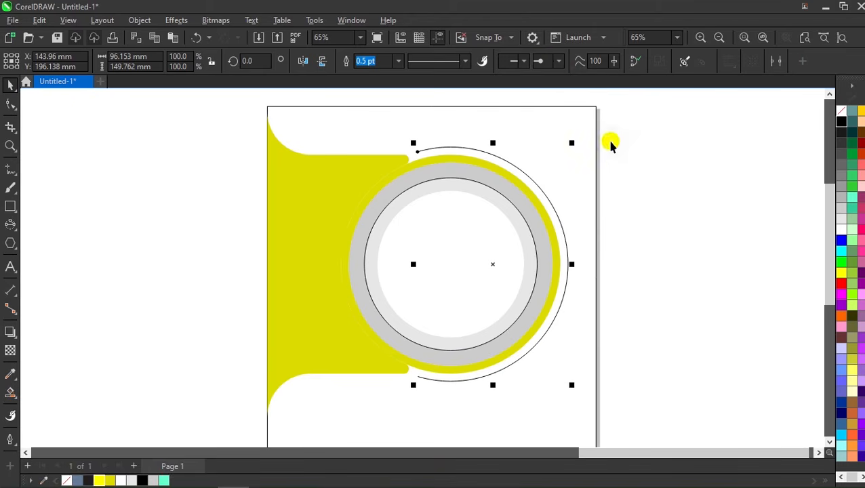
click(524, 61)
scroll(628, 156, down, 4)
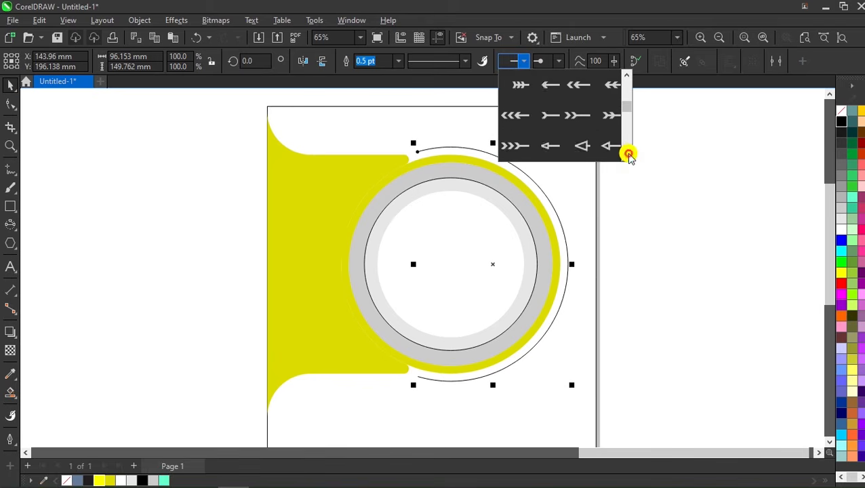
click(573, 147)
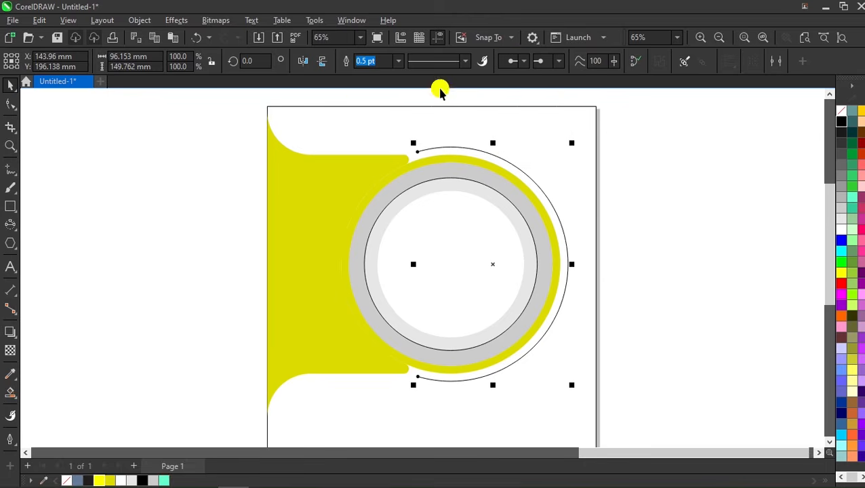
Step: Set the outer arc's outline width to 3.0 pt
click(399, 61)
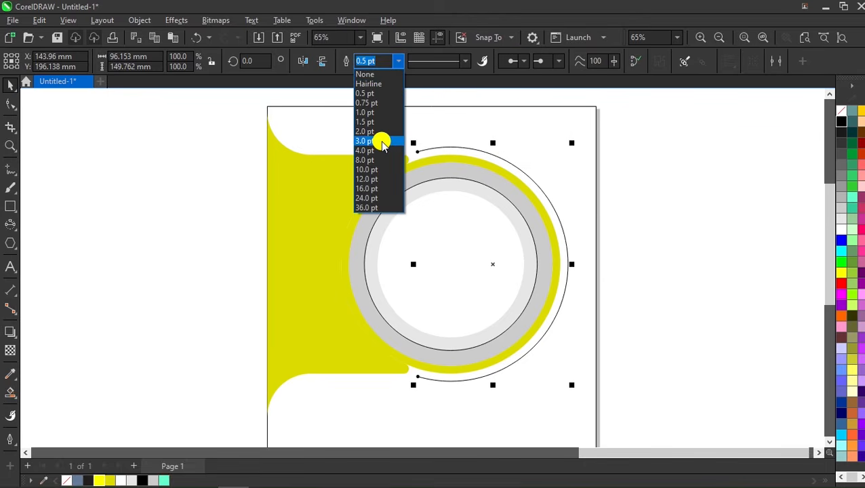
click(366, 131)
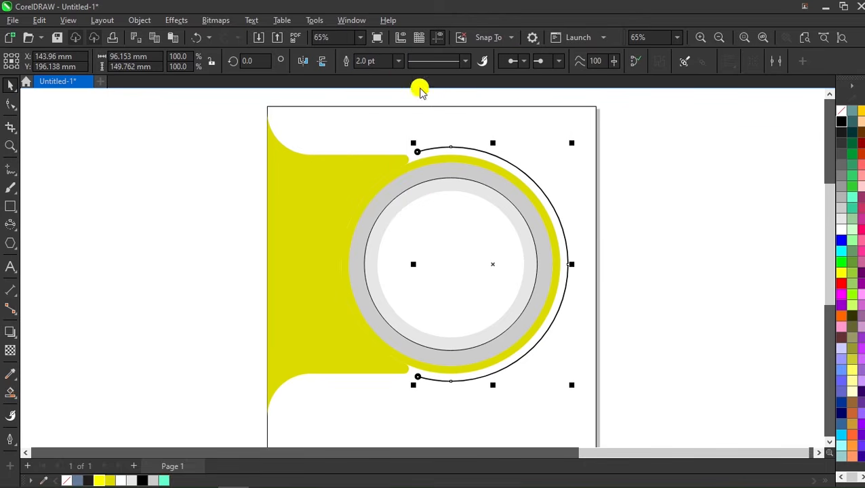
click(399, 63)
click(375, 141)
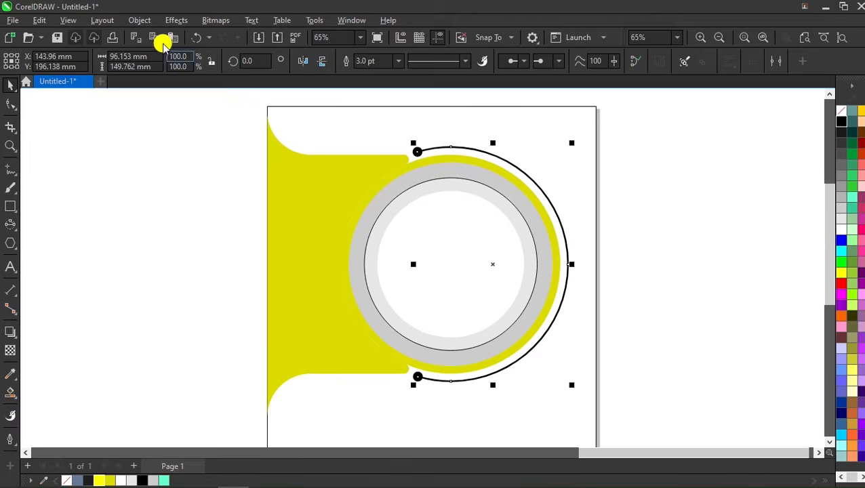
Step: Convert the arc's outline to an object and fill it with the same dark yellow as the side shape
click(139, 20)
click(199, 356)
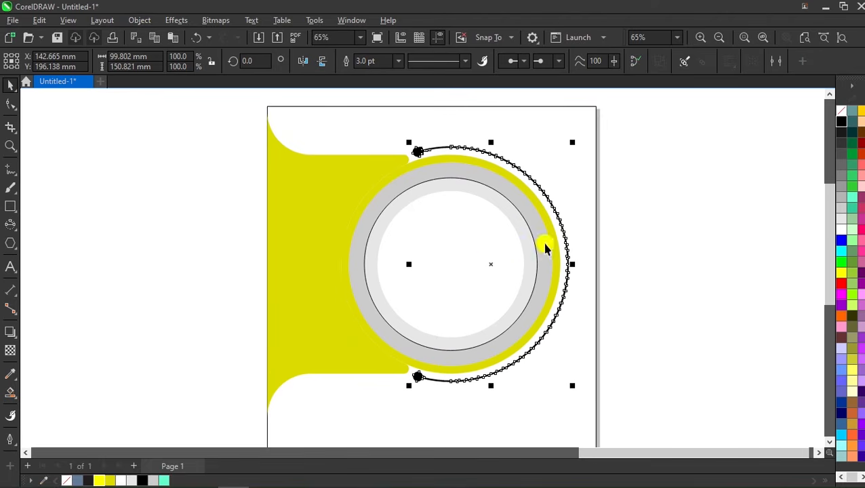
click(110, 479)
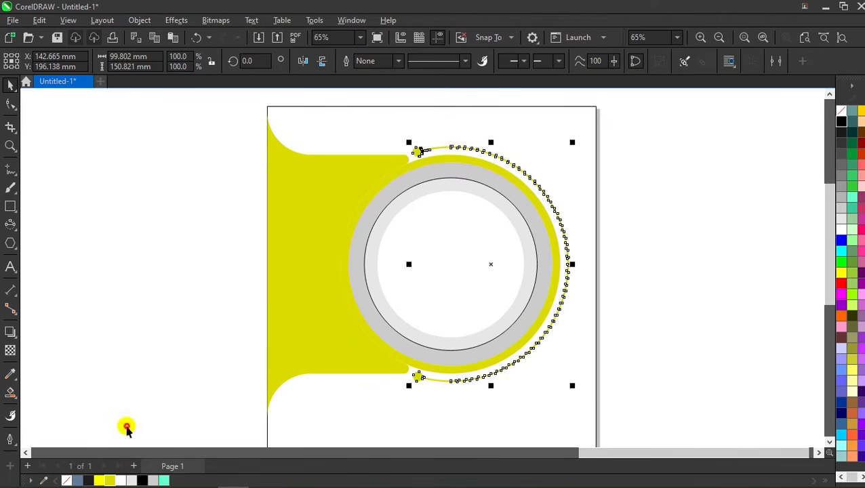
click(126, 427)
Step: Apply a black Multiply inner shadow to the yellow side shape
scroll(471, 286, down, 2)
scroll(336, 238, up, 1)
click(339, 241)
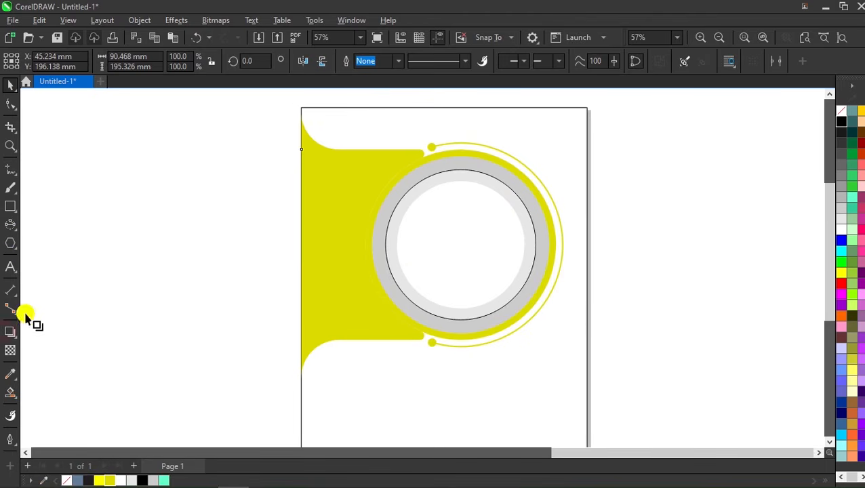
click(7, 332)
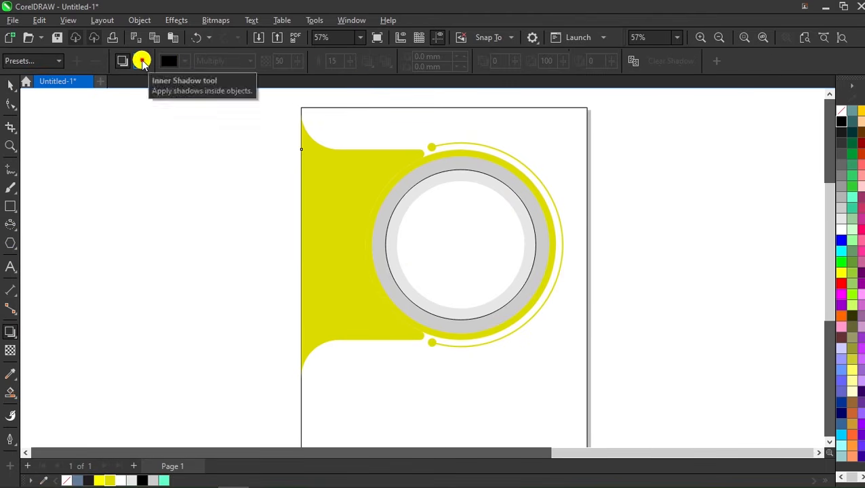
click(141, 62)
drag(362, 245, 308, 250)
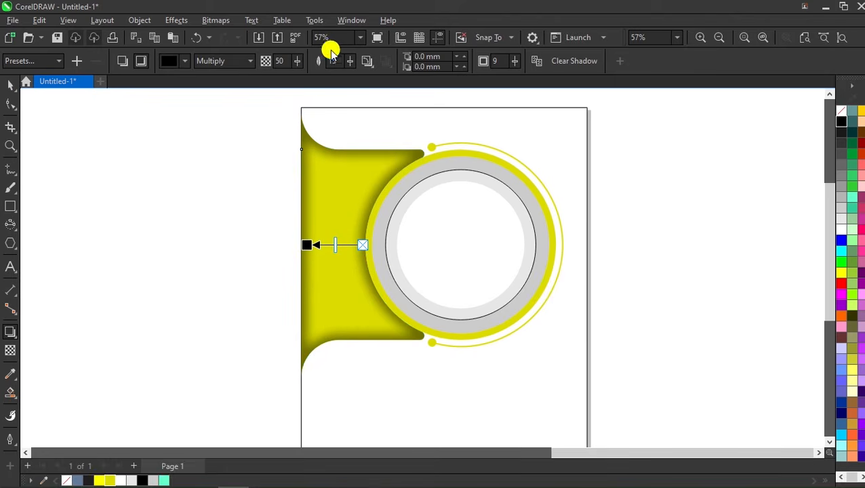
Step: Soften the side shape's inner shadow by setting its opacity to 7 and its feathering to 9
drag(348, 61, 284, 64)
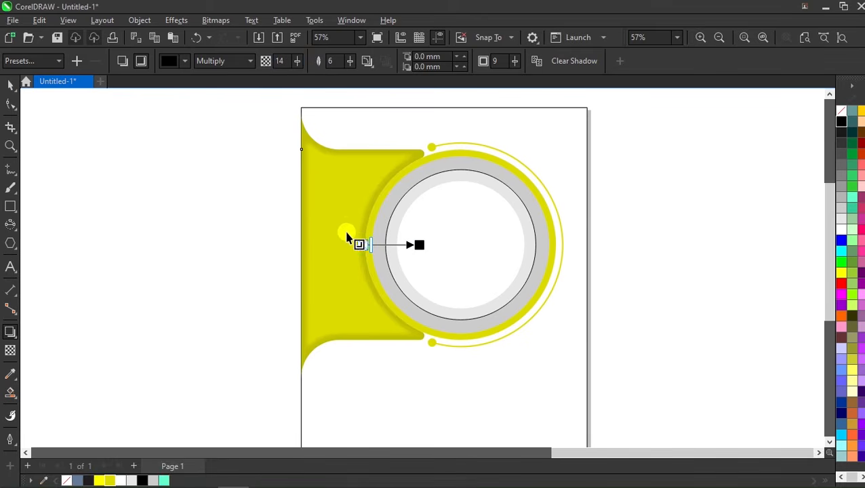
drag(415, 243, 282, 249)
key(ctrl+z)
drag(349, 61, 353, 60)
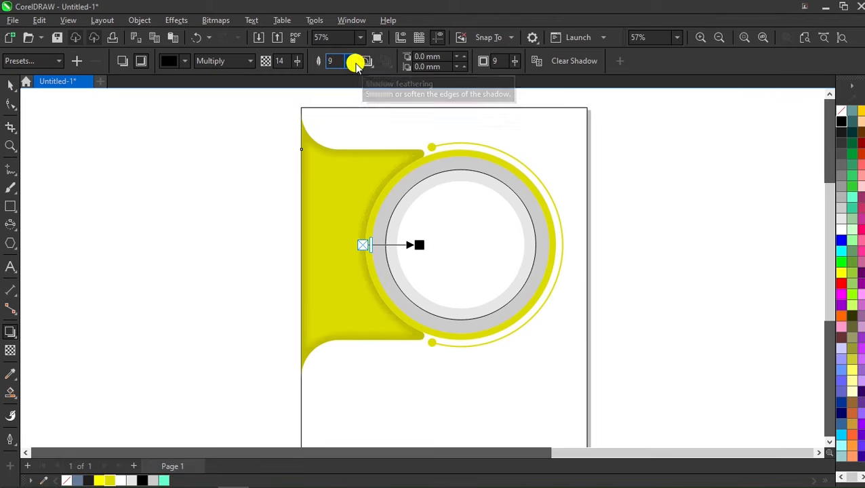
drag(297, 61, 292, 63)
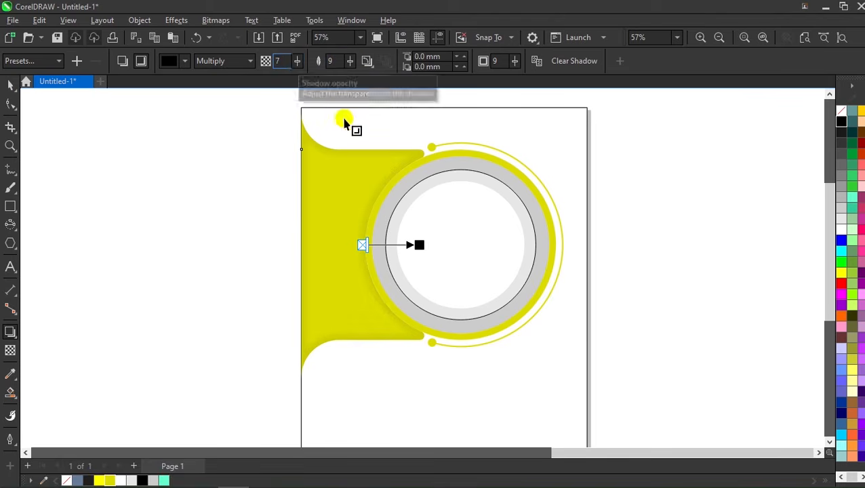
click(10, 85)
click(206, 174)
Step: Fill the A4 page-sized background rectangle with white
scroll(448, 211, down, 2)
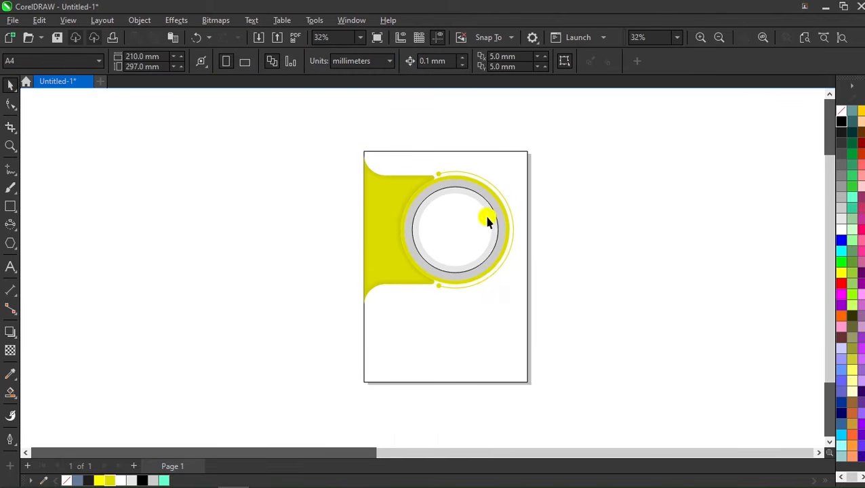
click(488, 290)
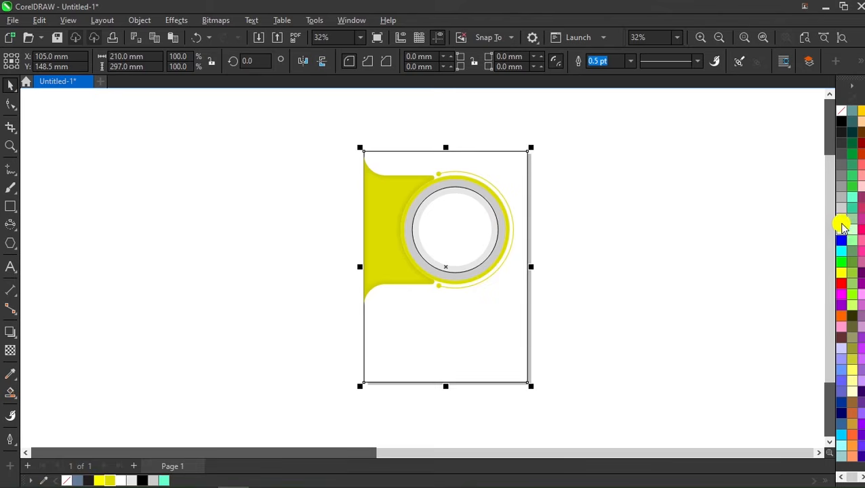
click(839, 224)
click(841, 230)
Step: Remove the outlines from all objects on the page, including the background rectangle and the inner ring
drag(376, 351, 295, 416)
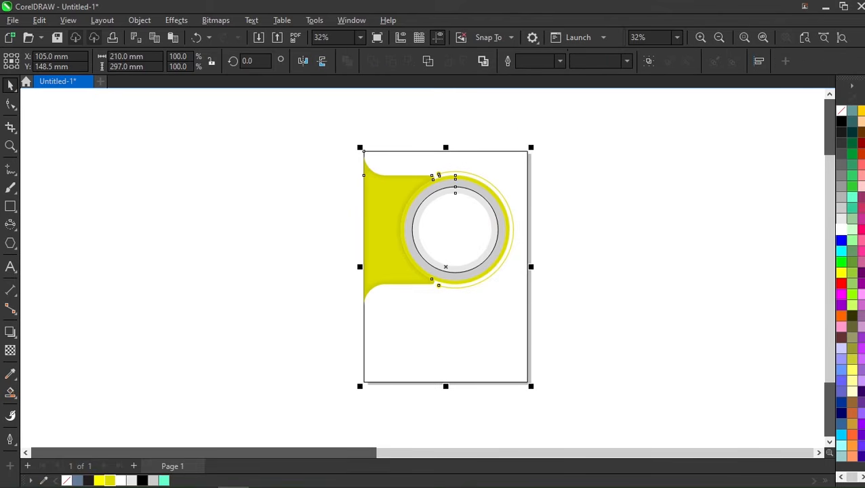
right_click(839, 110)
click(772, 145)
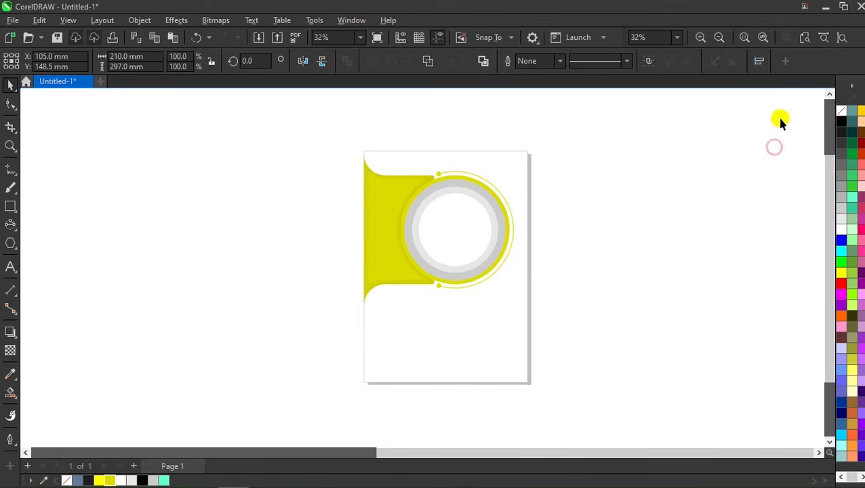
click(804, 37)
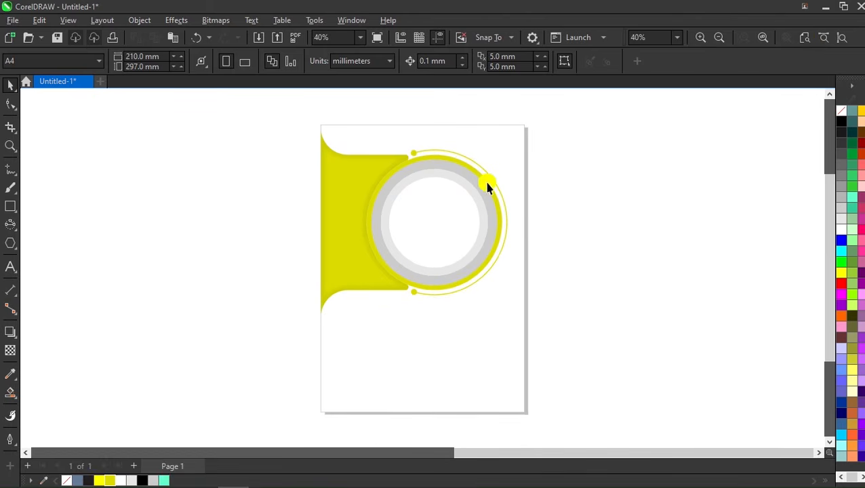
Step: Draw a rectangle about 45 mm wide over the full 297 mm page height and shift it closer to the page's left edge
click(8, 206)
mouse_move(332, 123)
mouse_down()
mouse_move(384, 275)
mouse_move(375, 413)
mouse_up()
scroll(334, 170, up, 1)
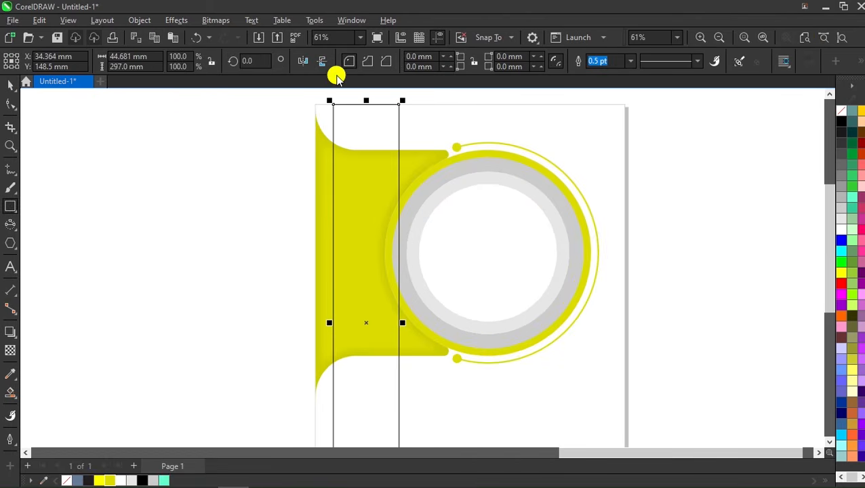
key(space)
drag(334, 105, 323, 106)
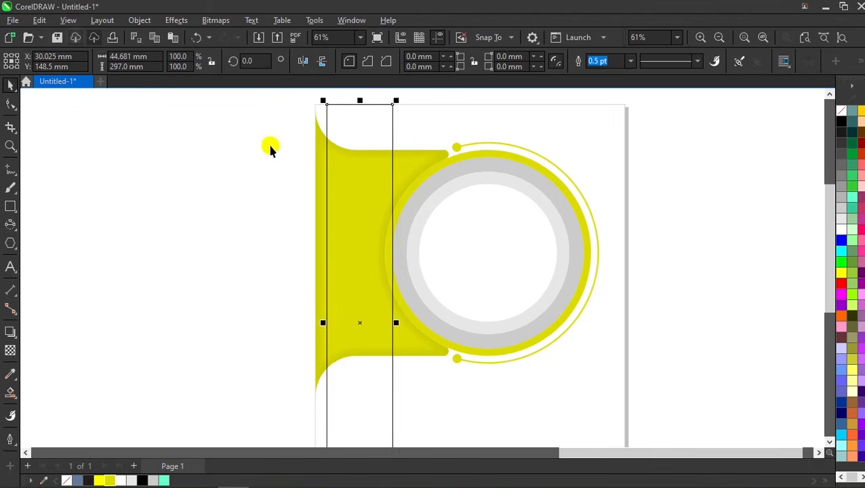
Step: Fill the tall strip with black and apply a linear gradient transparency that fades it out toward the circle
scroll(391, 166, down, 2)
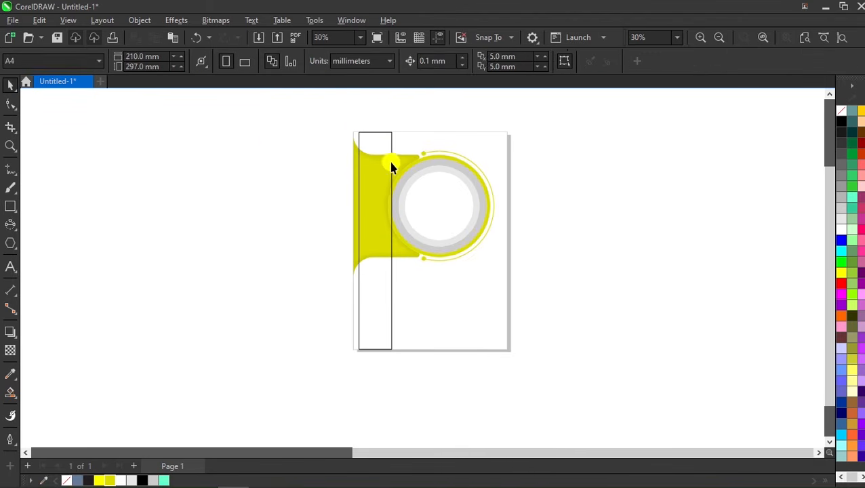
click(840, 122)
click(10, 350)
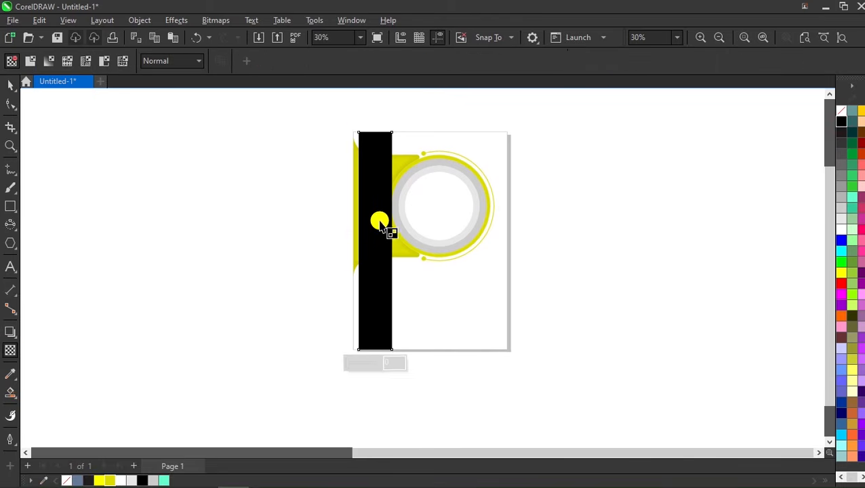
scroll(381, 225, up, 1)
drag(348, 244, 280, 249)
scroll(369, 234, down, 1)
scroll(369, 234, up, 1)
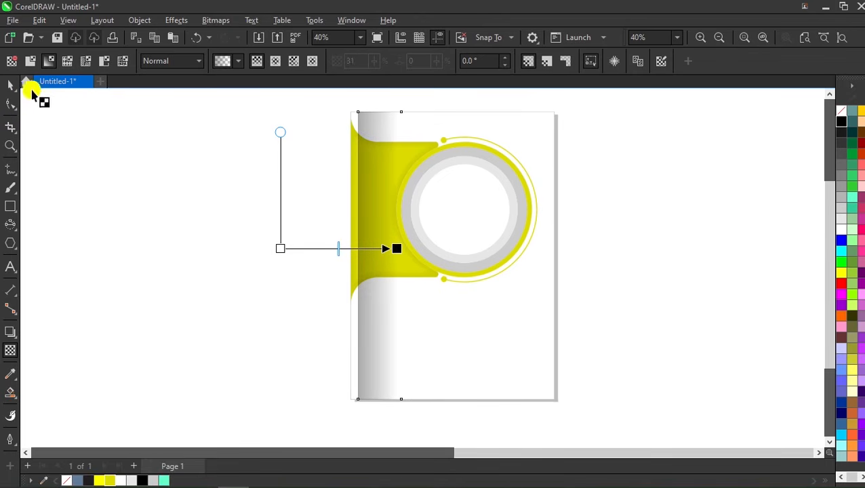
click(9, 83)
click(195, 166)
scroll(359, 169, up, 6)
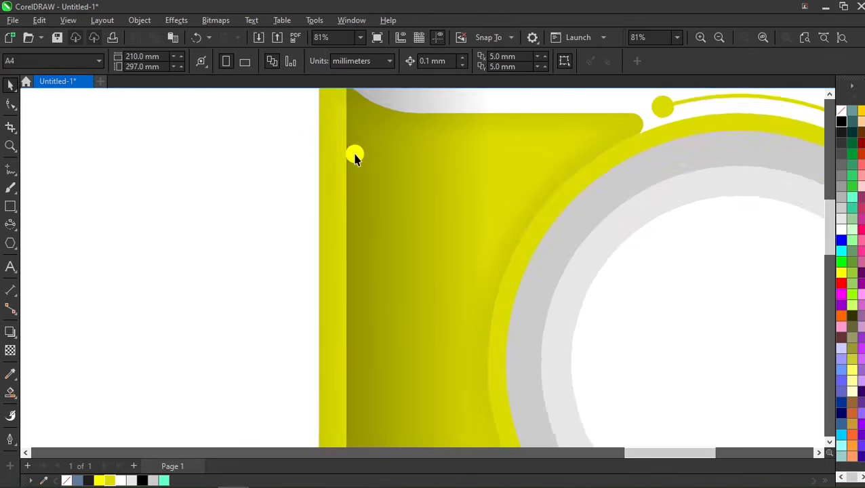
scroll(359, 169, down, 2)
click(806, 38)
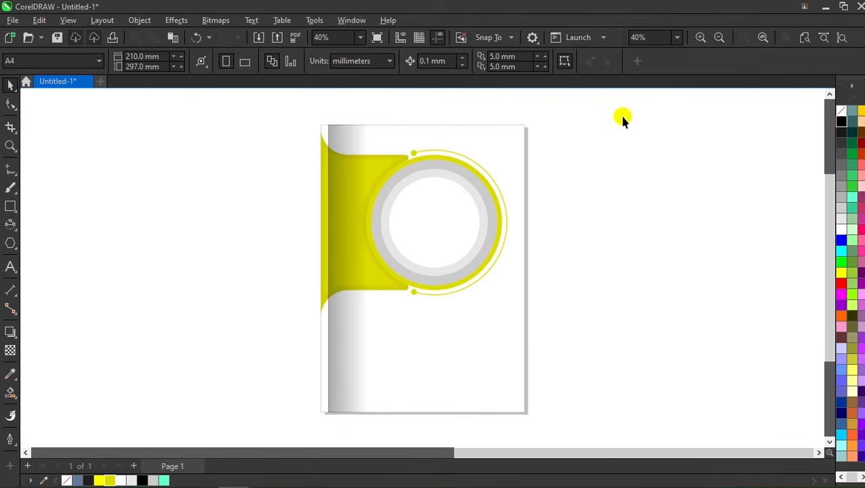
Step: Select all objects of the page design and group them
drag(337, 446, 289, 404)
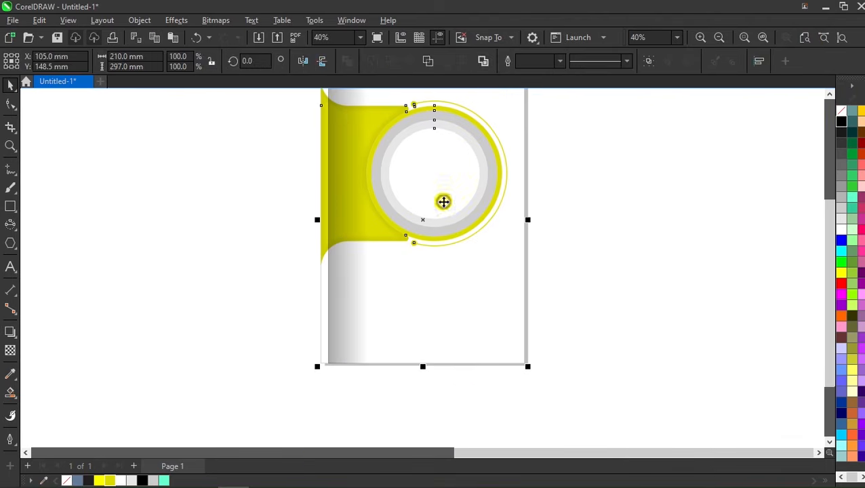
right_click(442, 201)
click(583, 183)
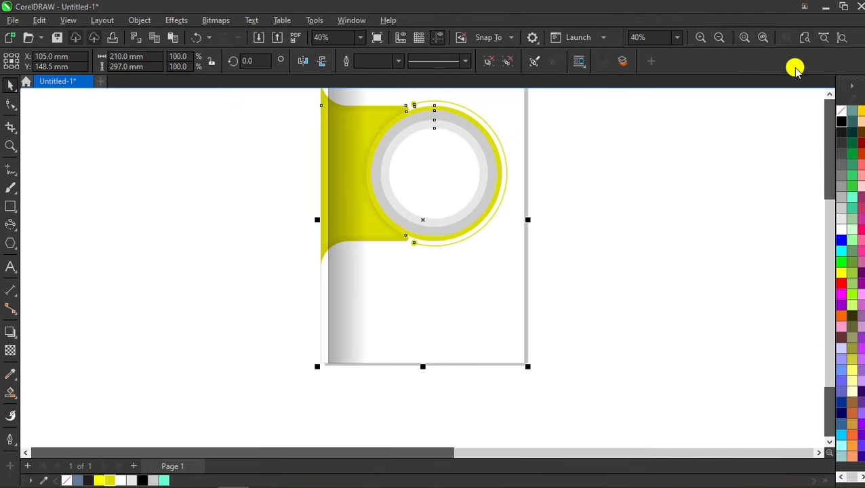
Step: Deselect the group and show the finished design in Full-screen Preview
click(592, 162)
right_click(577, 139)
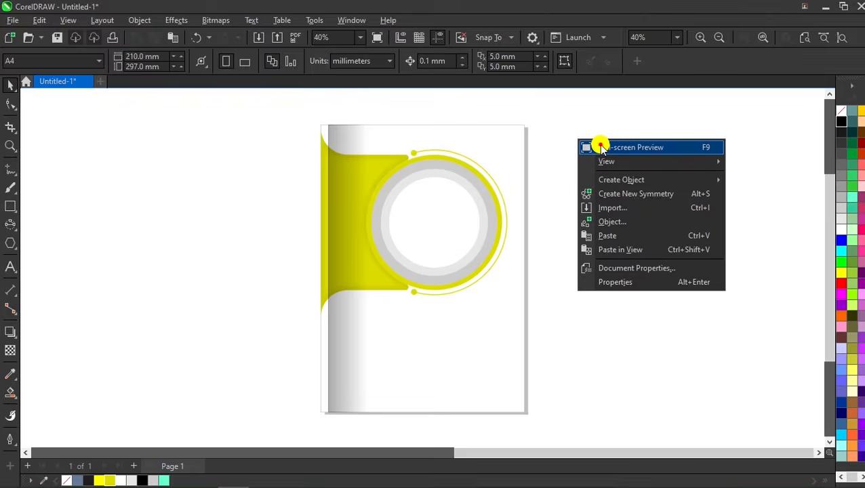
click(599, 141)
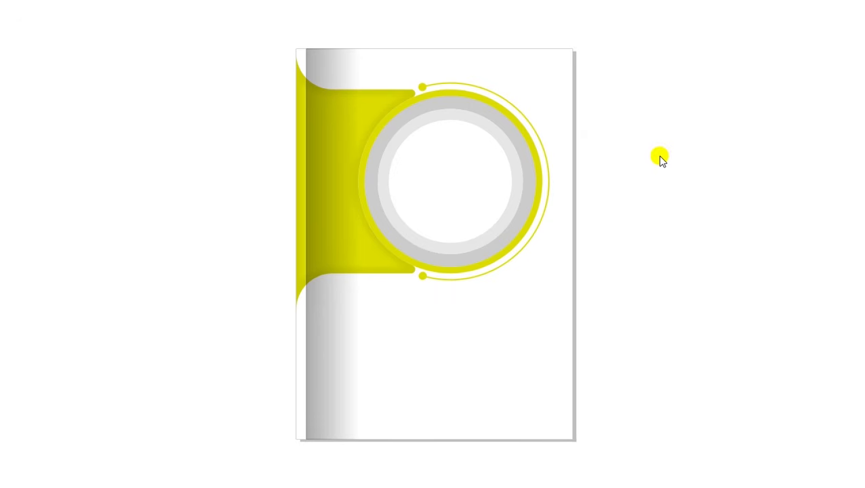